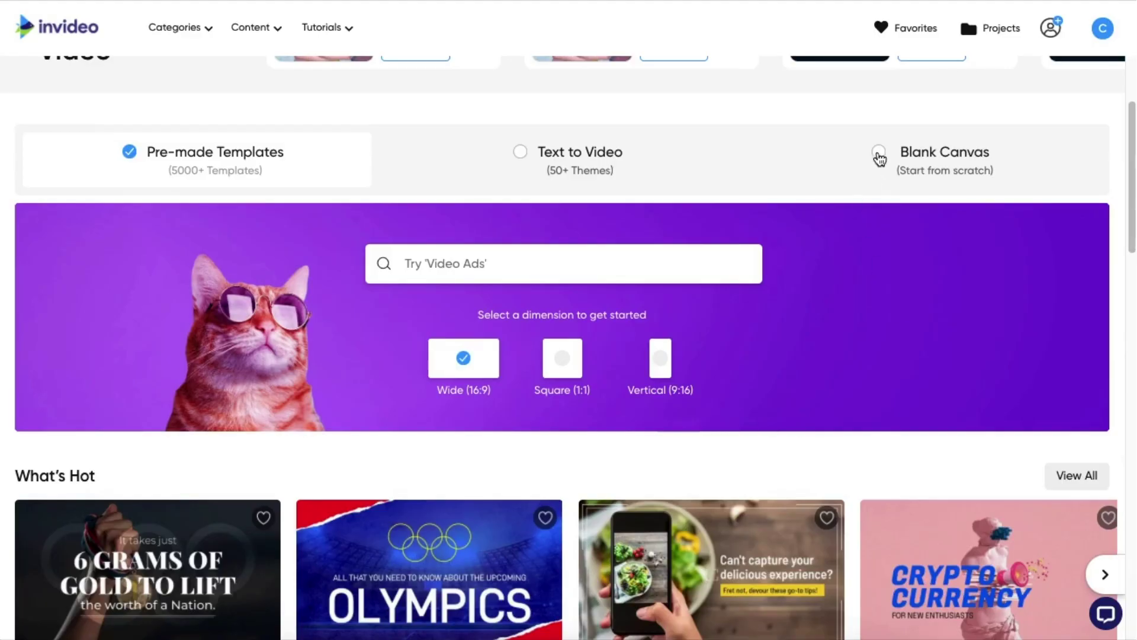
# Step: Choose to start the new video from a blank canvas
pyautogui.click(879, 156)
# Step: Create a Square (1:1) blank-canvas video and open it in the editor
pyautogui.scroll(-2, 606, 441)
pyautogui.click(583, 355)
pyautogui.scroll(-1, 596, 424)
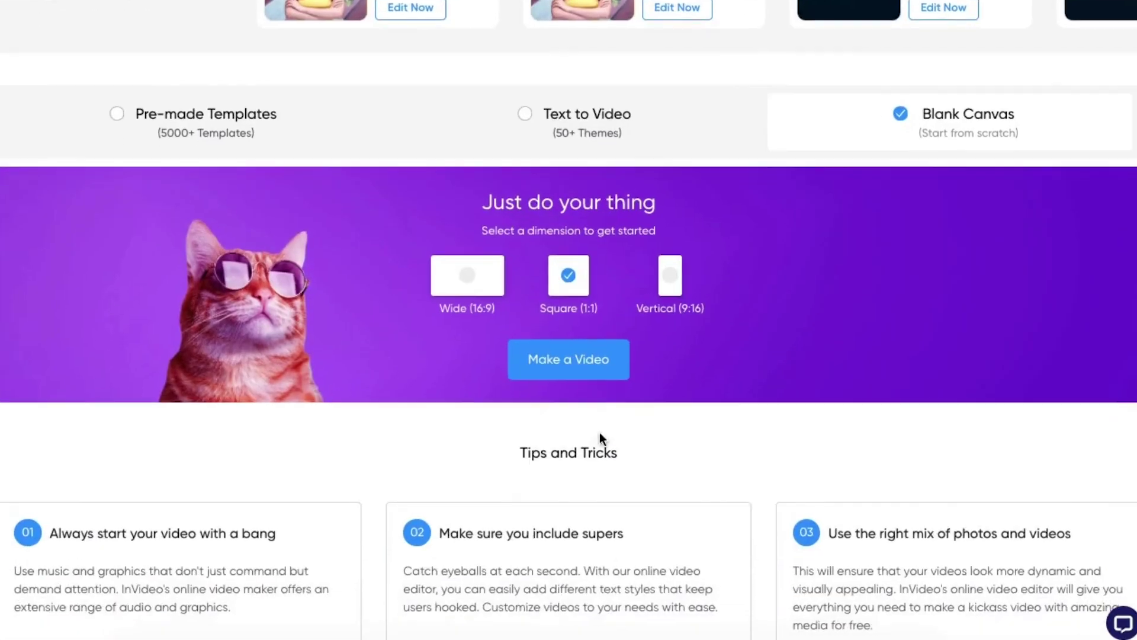
pyautogui.click(588, 367)
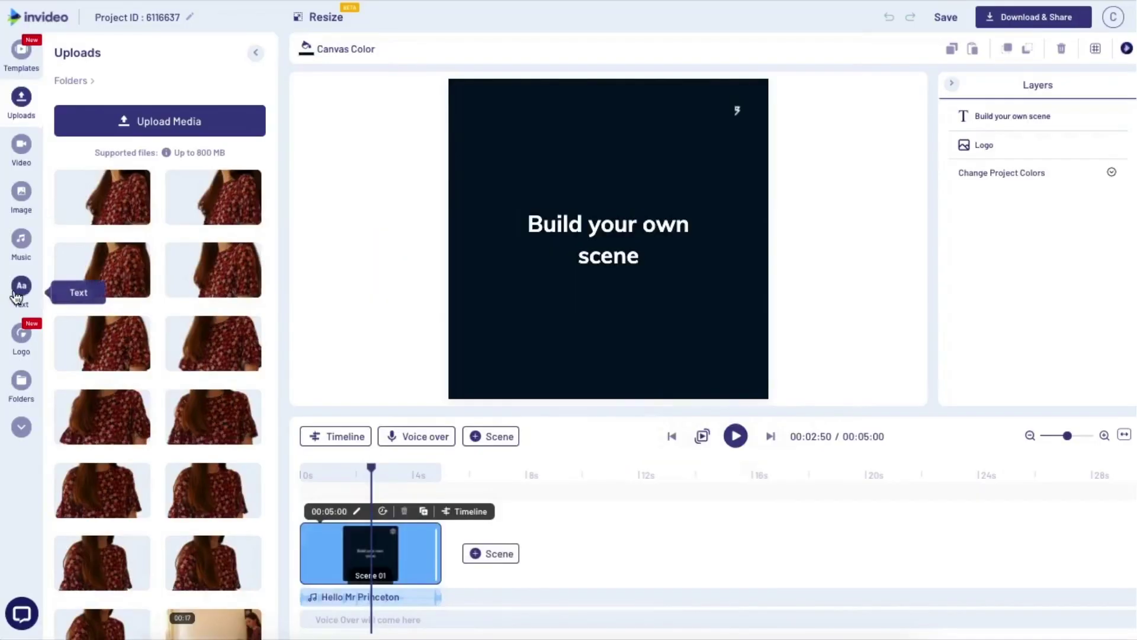
# Step: Add the Inspiring Uplifting Motivational track from the Inspiring mood as background music
pyautogui.click(23, 260)
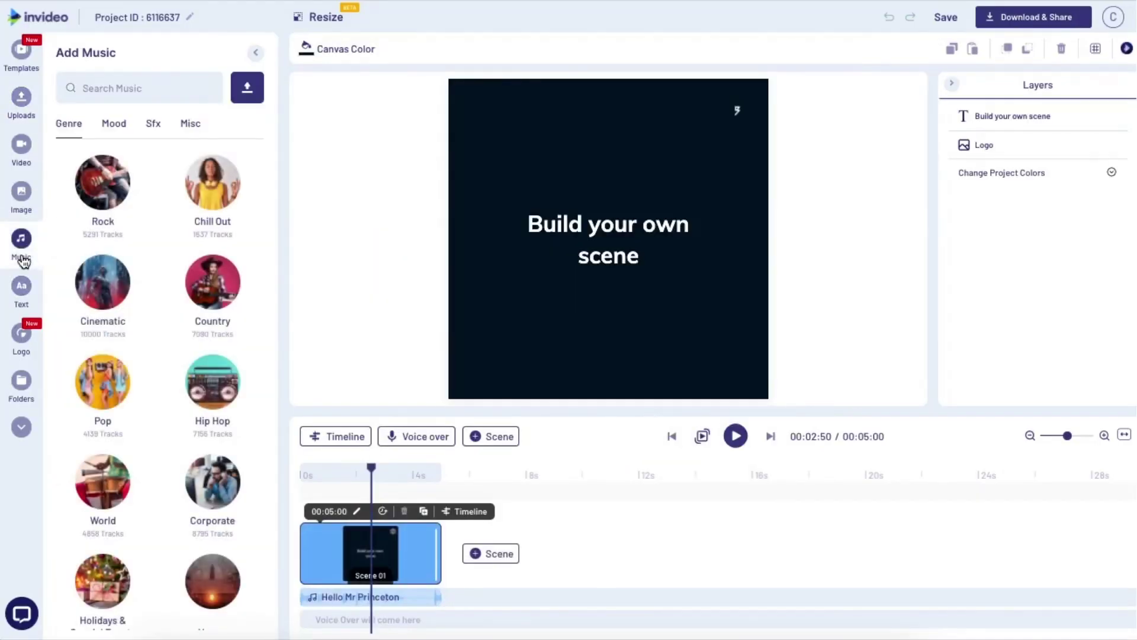
pyautogui.click(115, 125)
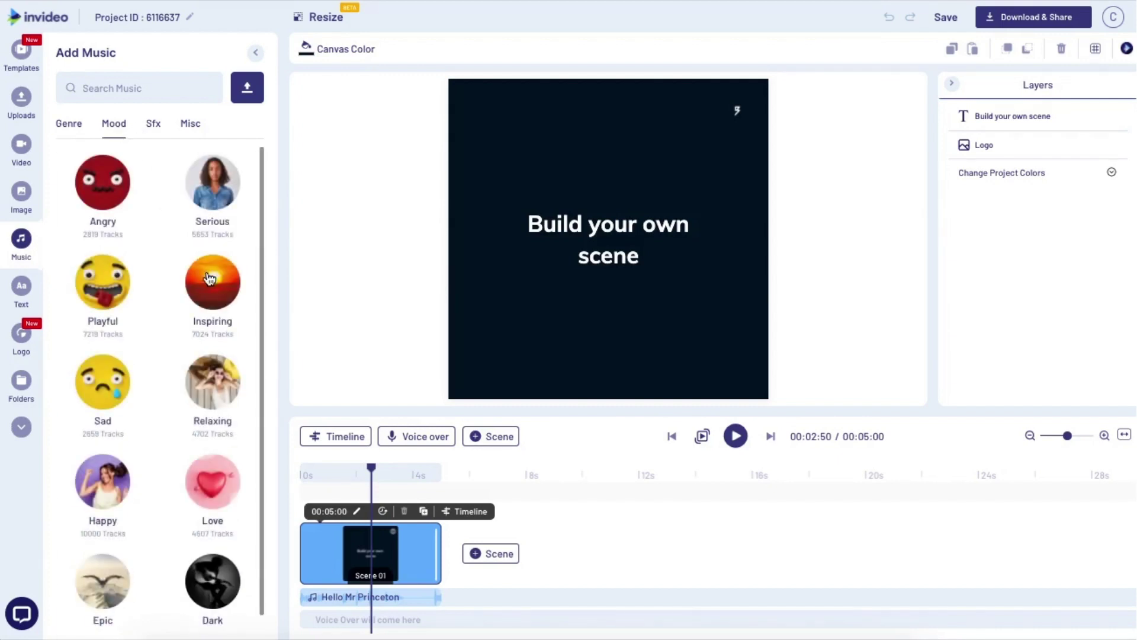
pyautogui.click(209, 278)
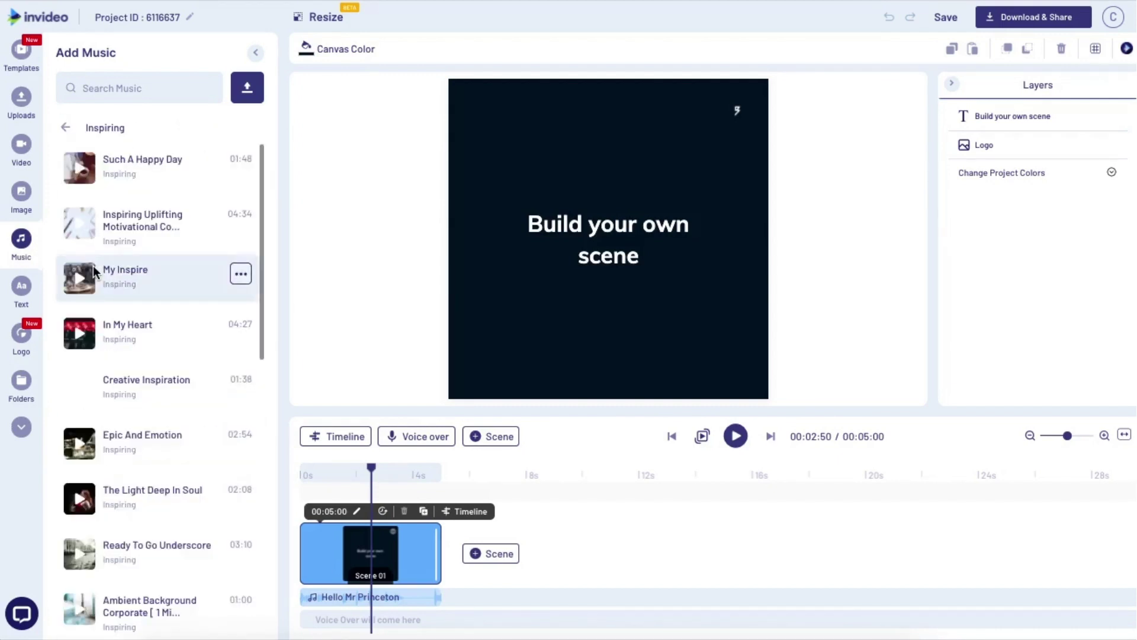
pyautogui.click(80, 230)
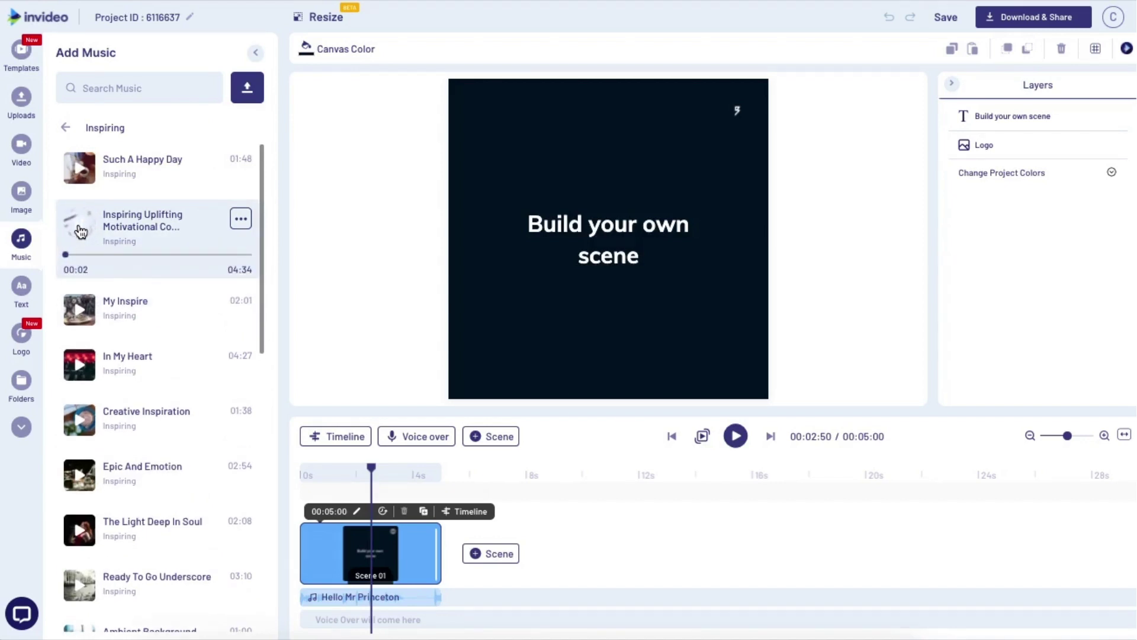
pyautogui.click(81, 231)
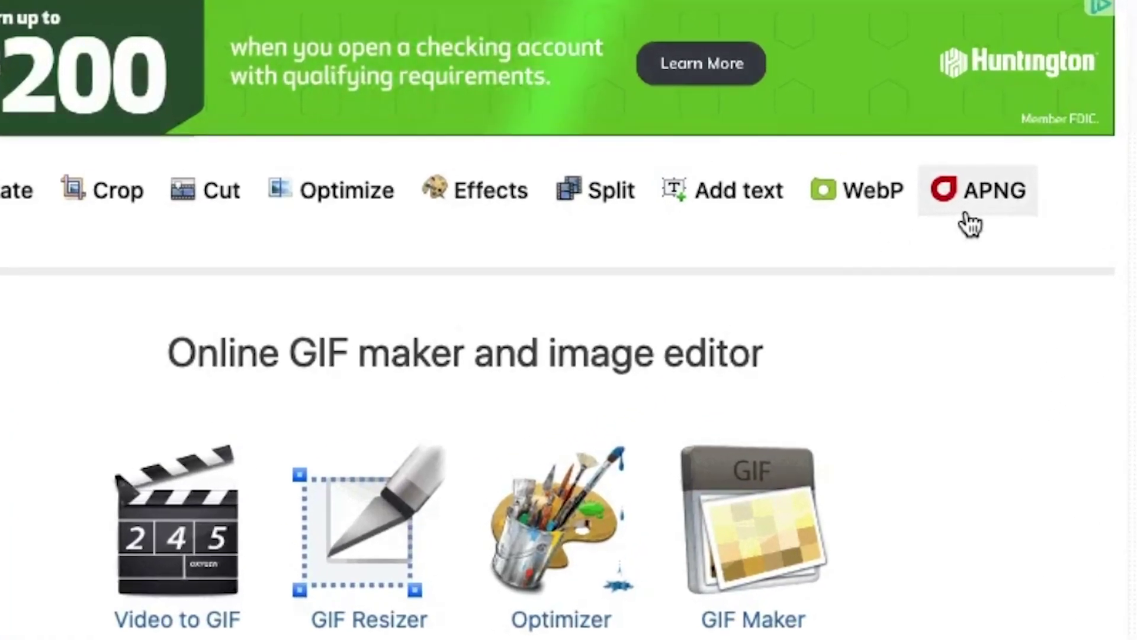
# Step: Upload the exported InVideo mp4 to Ezgif's APNG maker and split it into PNG frames
pyautogui.click(985, 140)
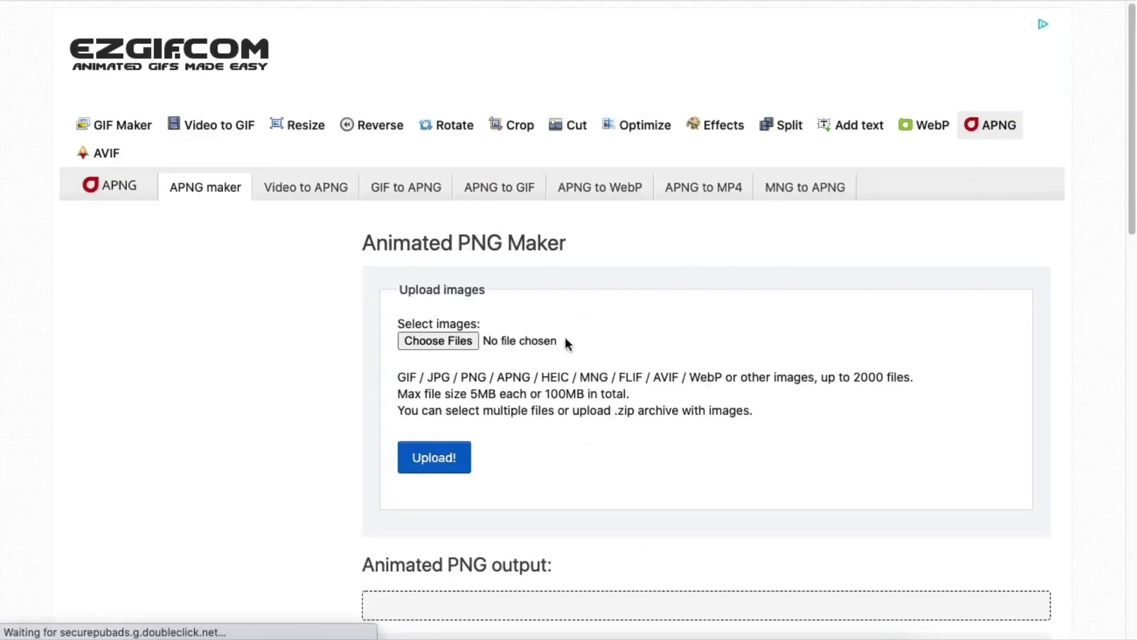
pyautogui.click(449, 342)
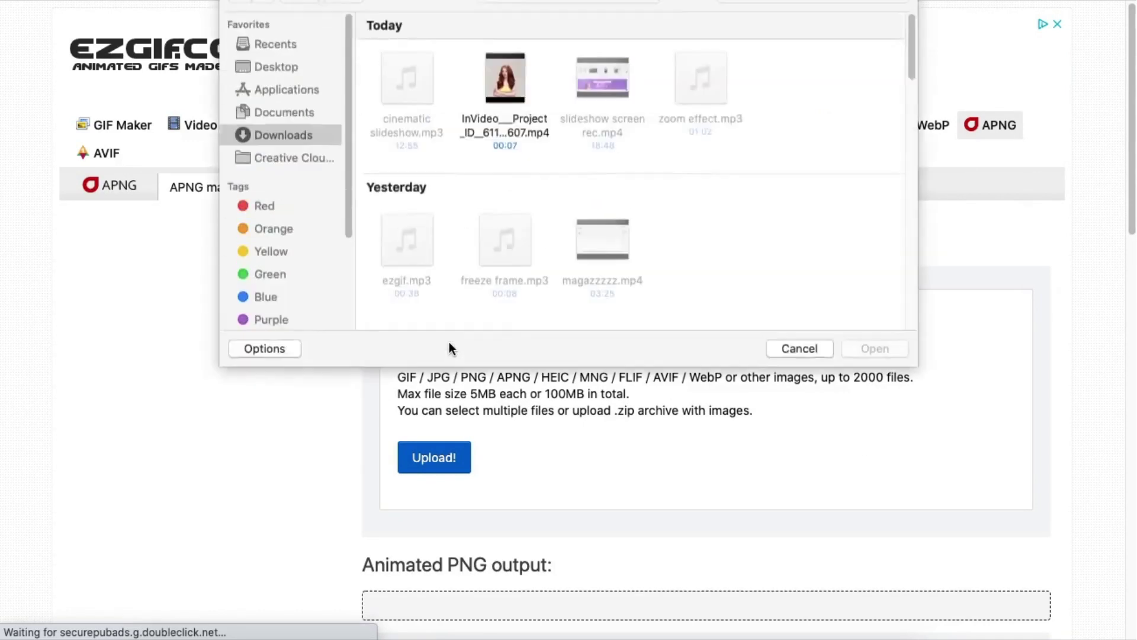
pyautogui.doubleClick(502, 111)
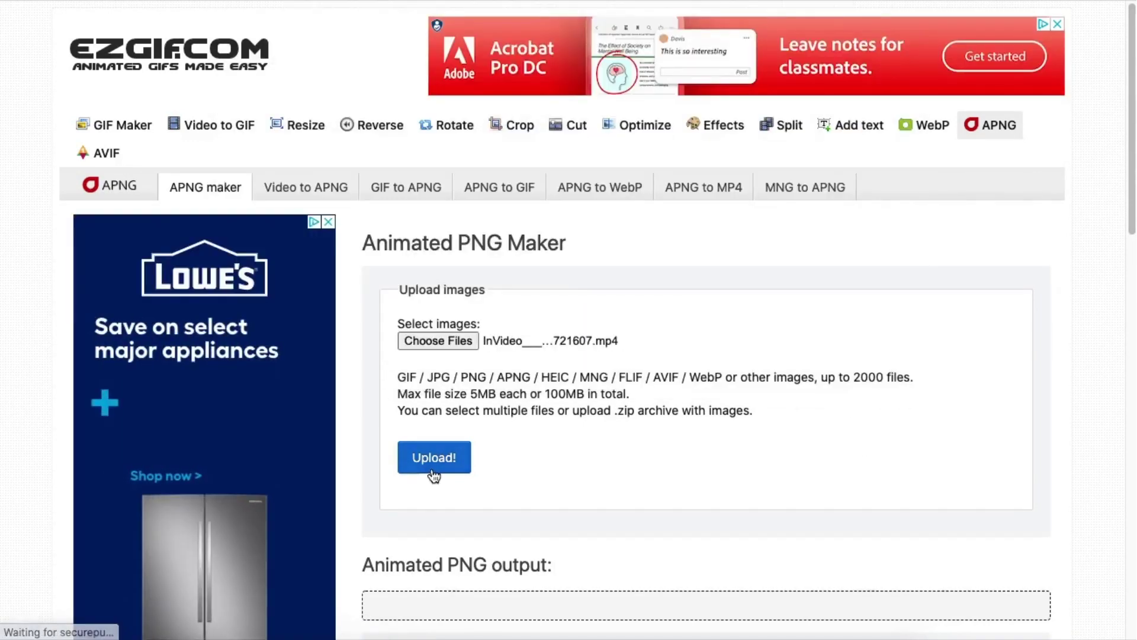
pyautogui.click(433, 462)
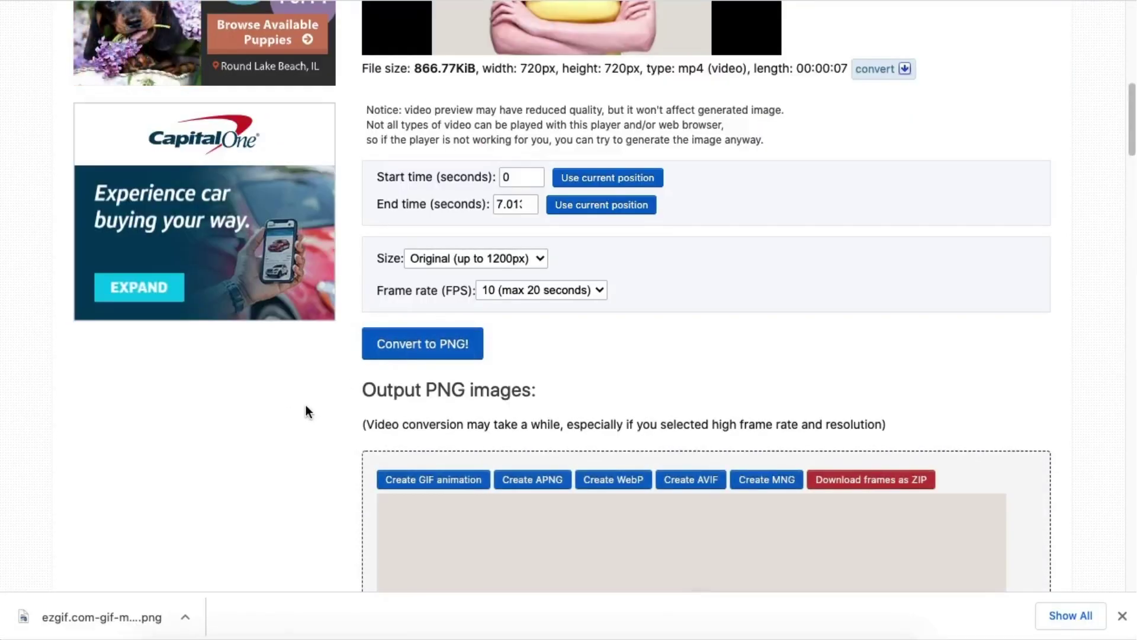
pyautogui.scroll(-7, 306, 404)
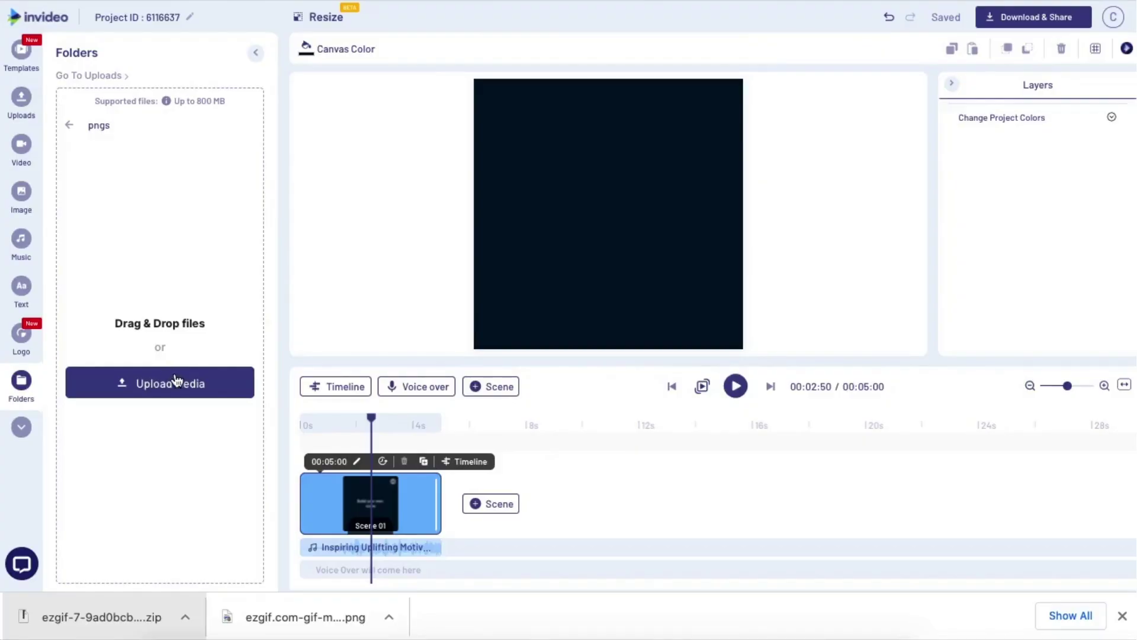
# Step: Upload all the ezgif-frame PNGs from the split folder into InVideo
pyautogui.click(174, 381)
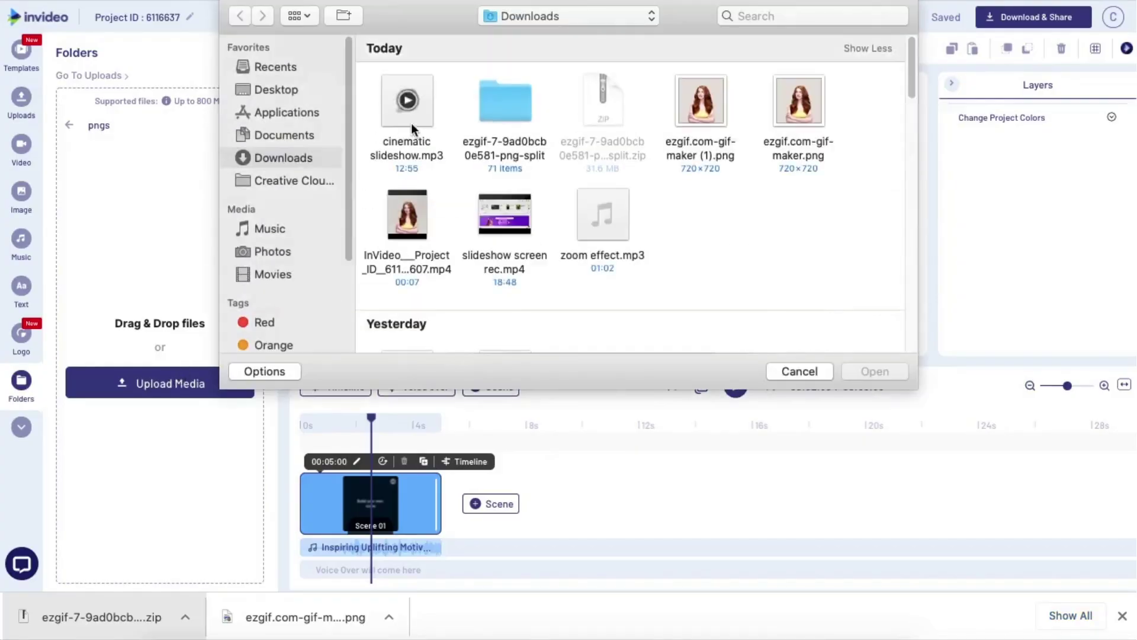
pyautogui.doubleClick(498, 102)
pyautogui.moveTo(376, 92); pyautogui.dragTo(871, 376)
pyautogui.click(873, 372)
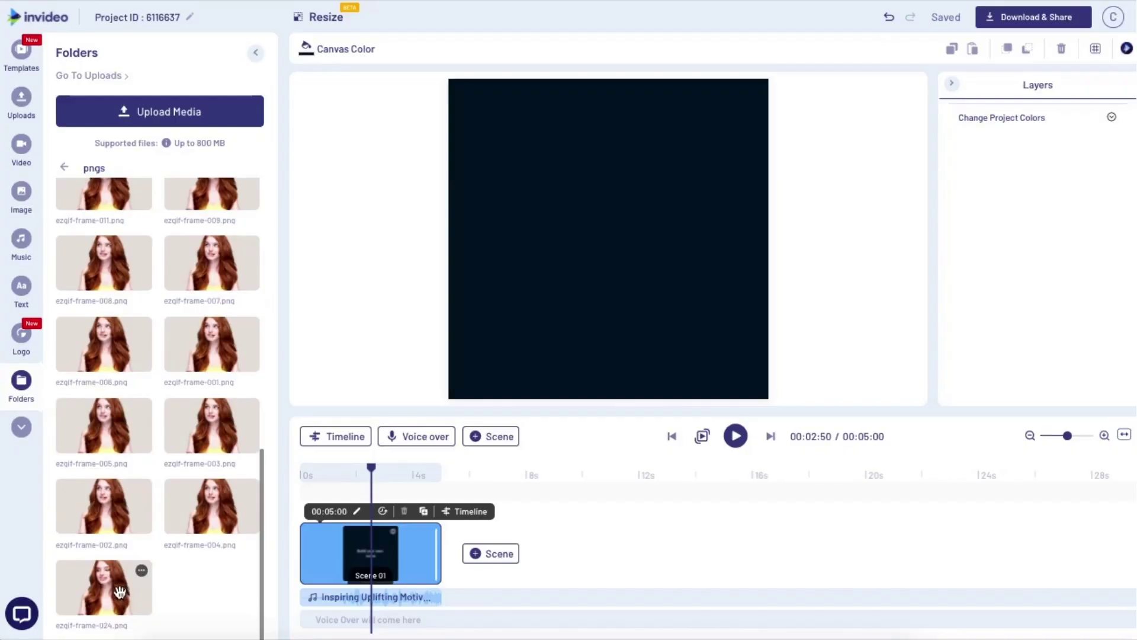
# Step: Place ezgif-frame-024 and other frames on the canvas as stacked, resized image layers
pyautogui.moveTo(120, 591); pyautogui.dragTo(521, 308)
pyautogui.moveTo(207, 518); pyautogui.dragTo(452, 360)
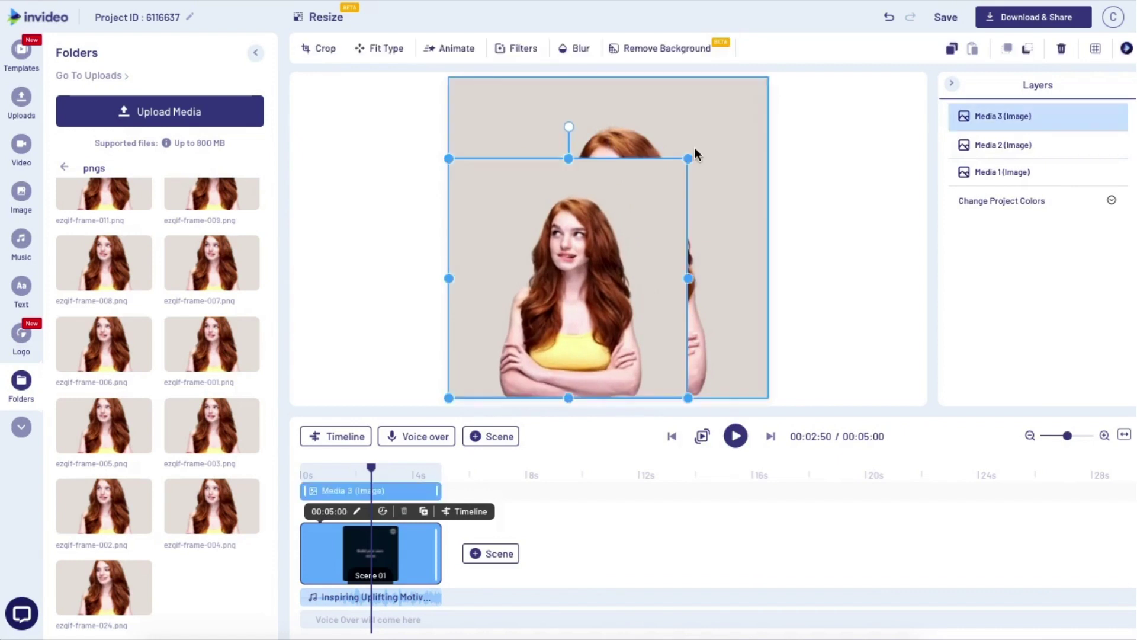
pyautogui.moveTo(450, 397); pyautogui.dragTo(529, 319)
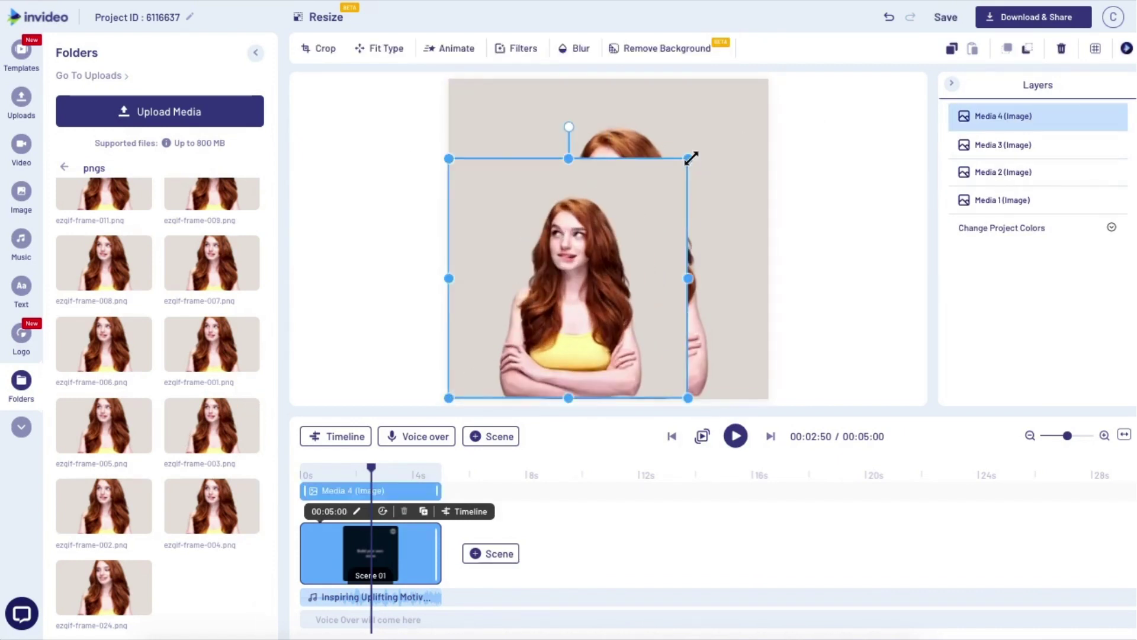
pyautogui.moveTo(450, 397)
pyautogui.mouseDown()
pyautogui.moveTo(529, 320)
pyautogui.moveTo(452, 398)
pyautogui.mouseUp()
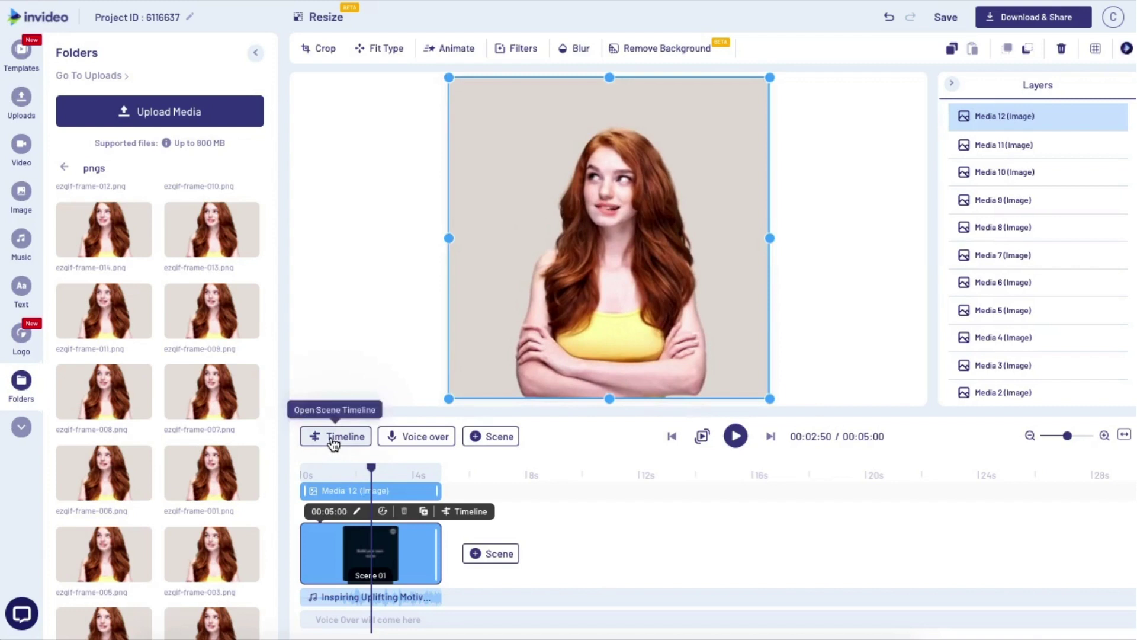
# Step: Remove the background from the Media 1 image of the woman
pyautogui.click(333, 438)
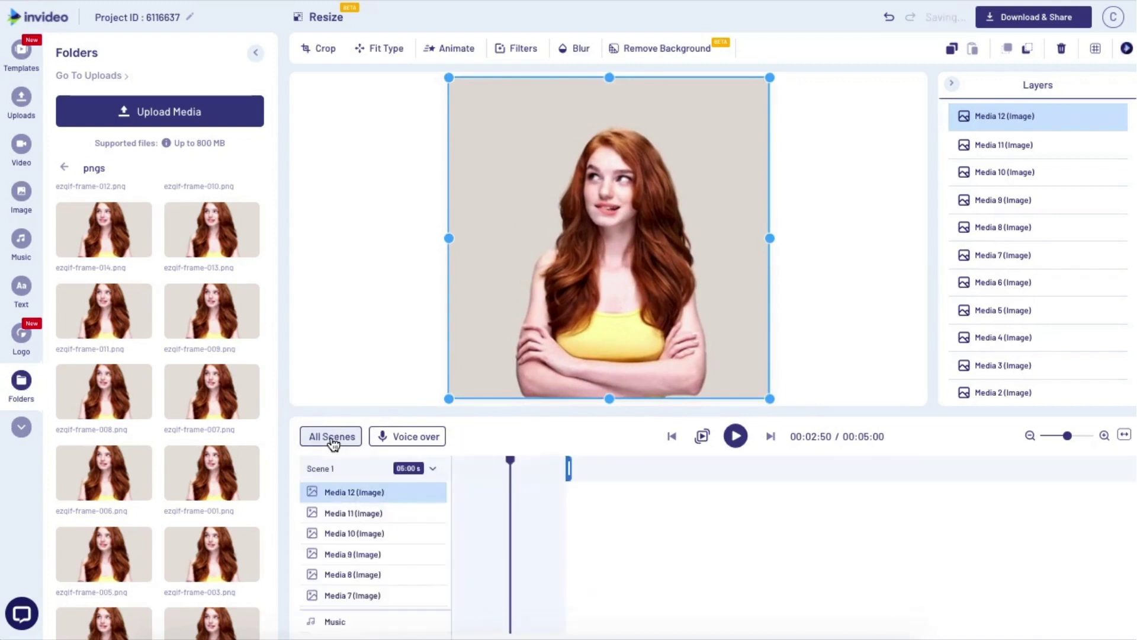
pyautogui.scroll(-3, 485, 533)
pyautogui.click(491, 540)
pyautogui.click(514, 600)
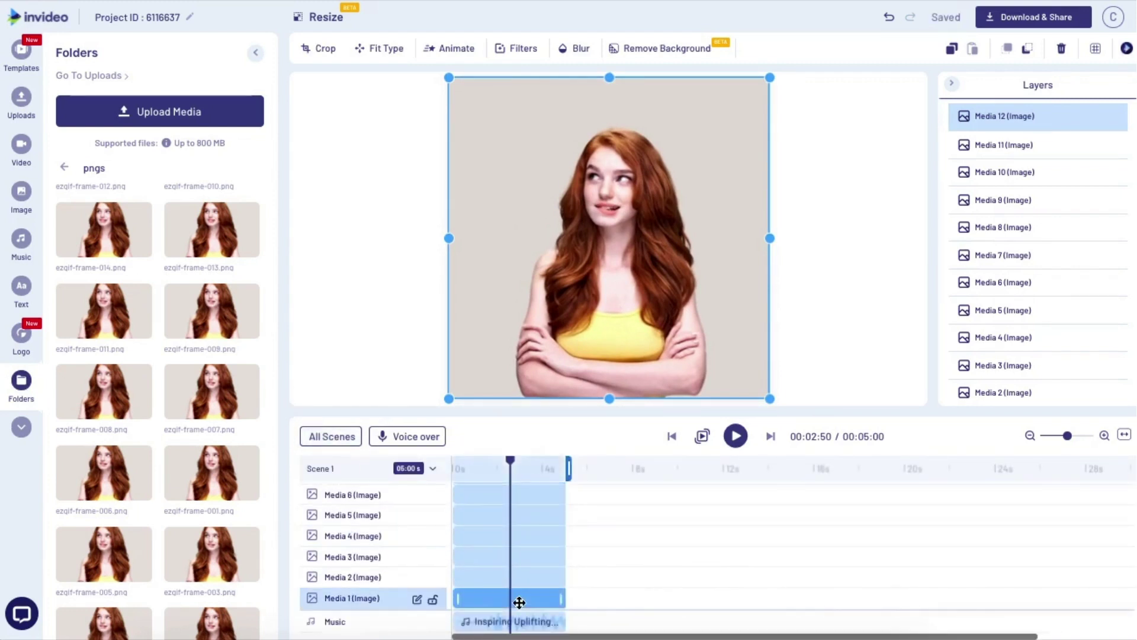
pyautogui.click(664, 49)
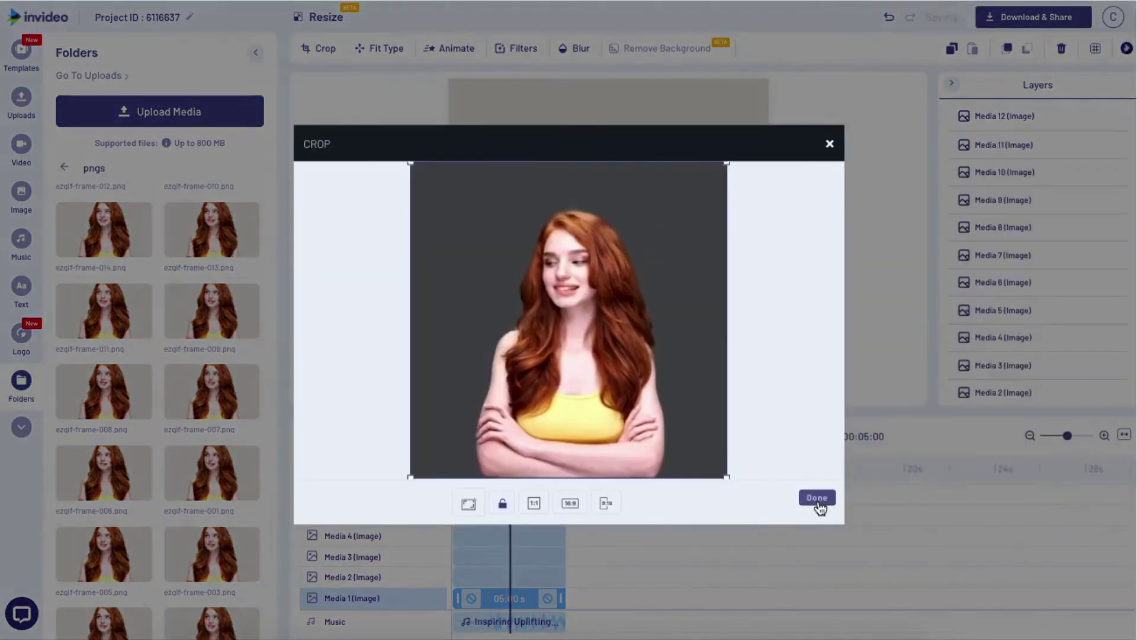
pyautogui.click(817, 498)
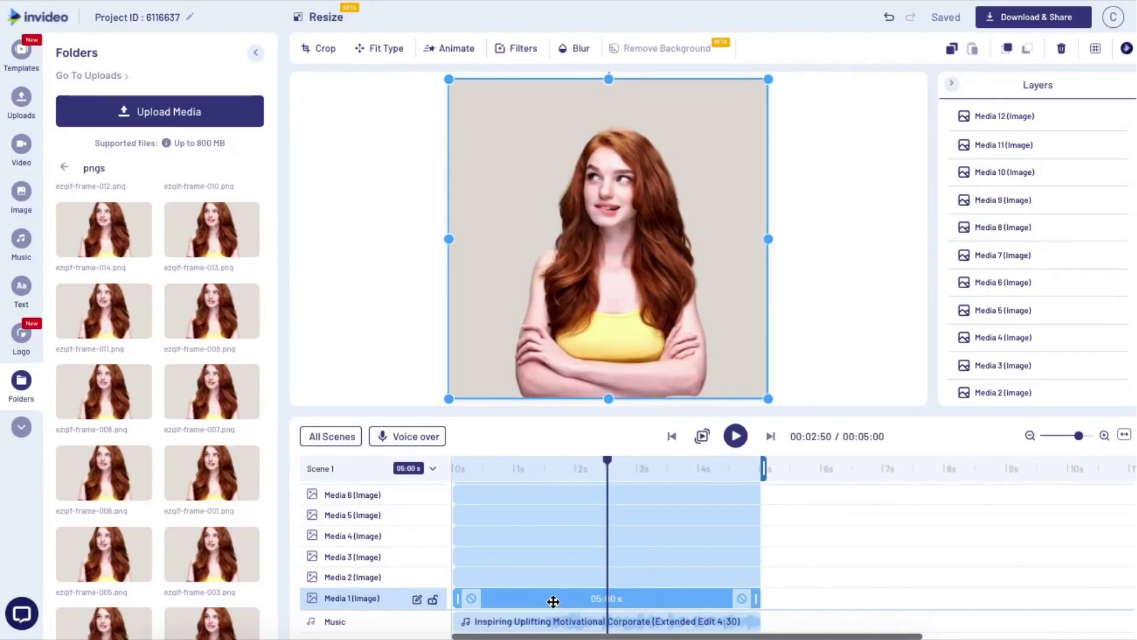
# Step: Shorten Media 1 to about half a second and trim Media 2 and 3 to follow it
pyautogui.moveTo(757, 598); pyautogui.dragTo(540, 599)
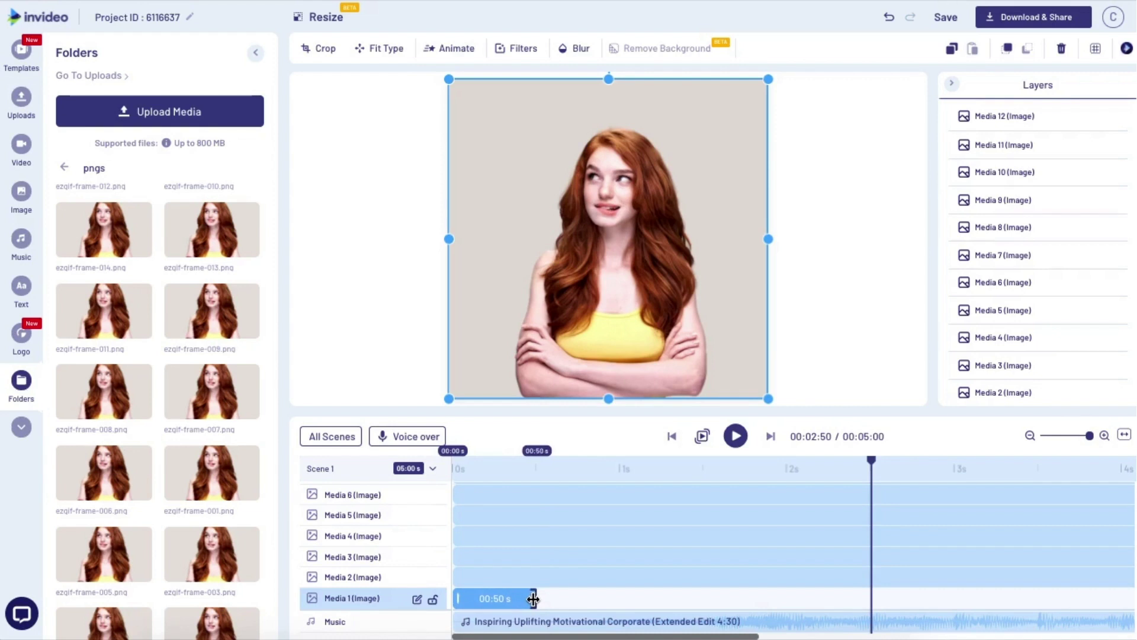
pyautogui.moveTo(455, 577); pyautogui.dragTo(805, 586)
pyautogui.click(788, 556)
pyautogui.moveTo(456, 557); pyautogui.dragTo(619, 557)
pyautogui.moveTo(959, 557); pyautogui.dragTo(790, 559)
# Step: Trim and offset Media 4 and 5 in sequence, then search stock images for 'background'
pyautogui.click(705, 536)
pyautogui.moveTo(455, 536); pyautogui.dragTo(997, 536)
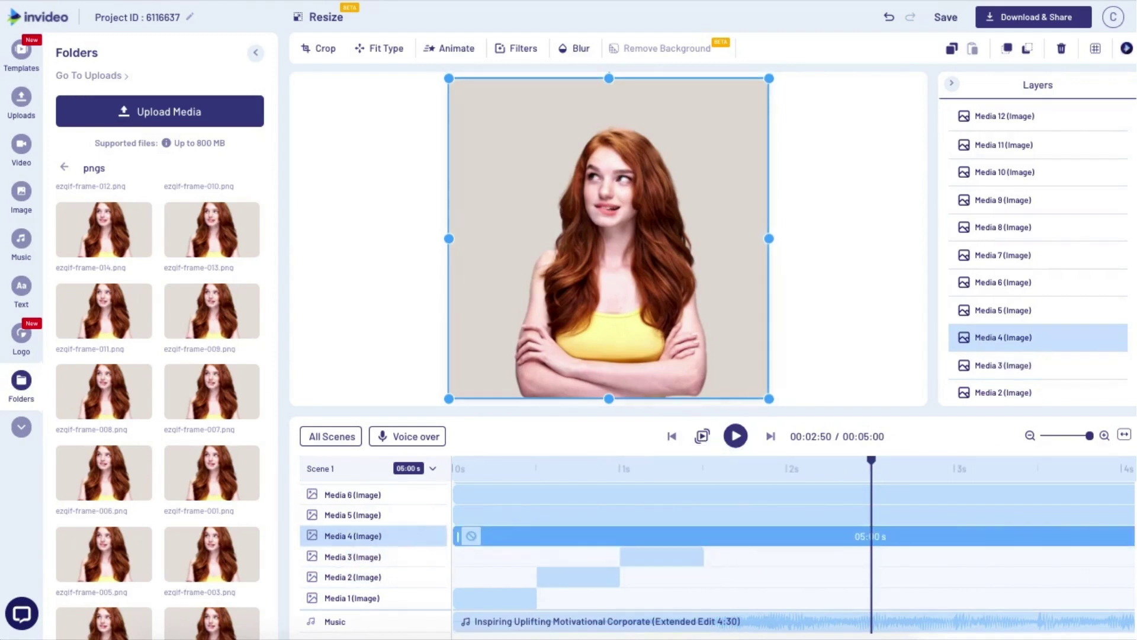
pyautogui.moveTo(1068, 537); pyautogui.dragTo(583, 536)
pyautogui.moveTo(513, 536); pyautogui.dragTo(693, 536)
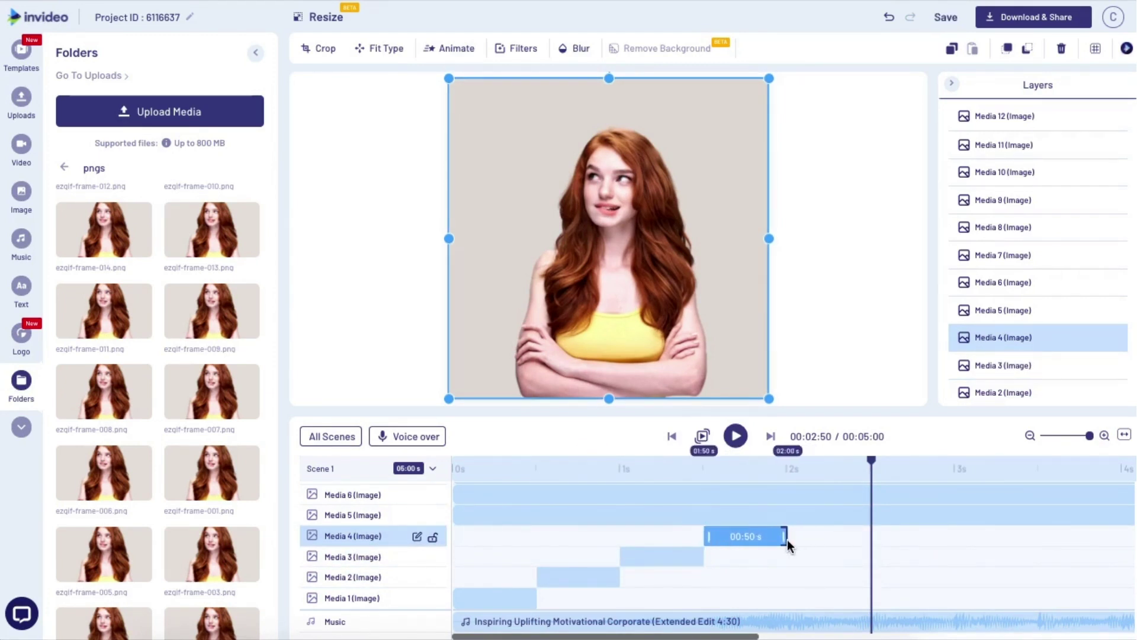
pyautogui.click(464, 516)
pyautogui.moveTo(463, 516); pyautogui.dragTo(773, 510)
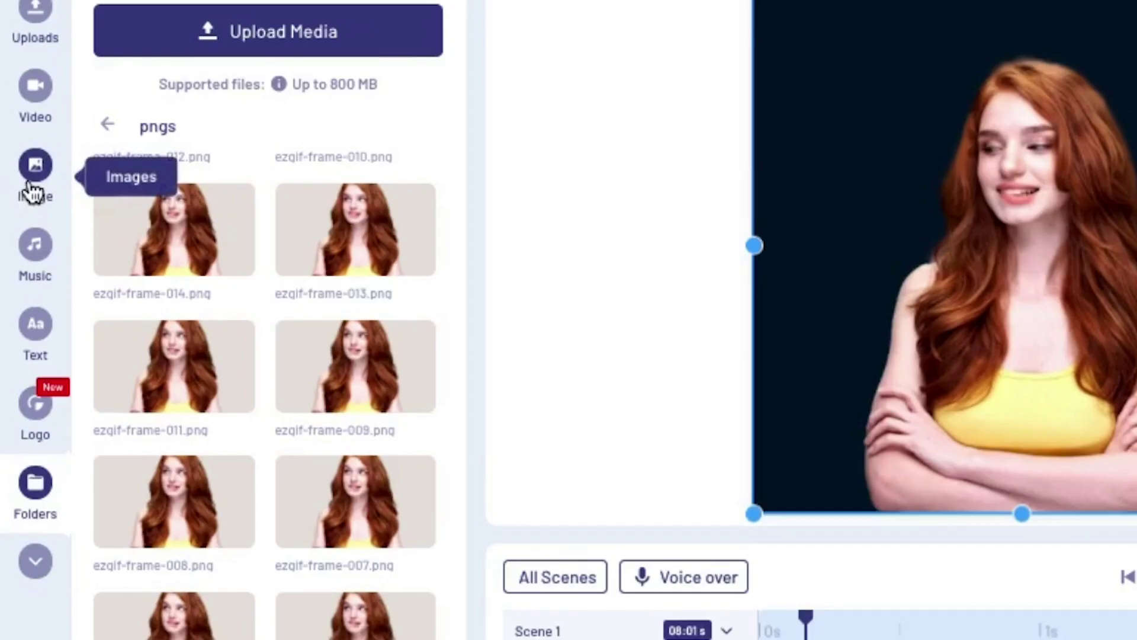
pyautogui.click(30, 178)
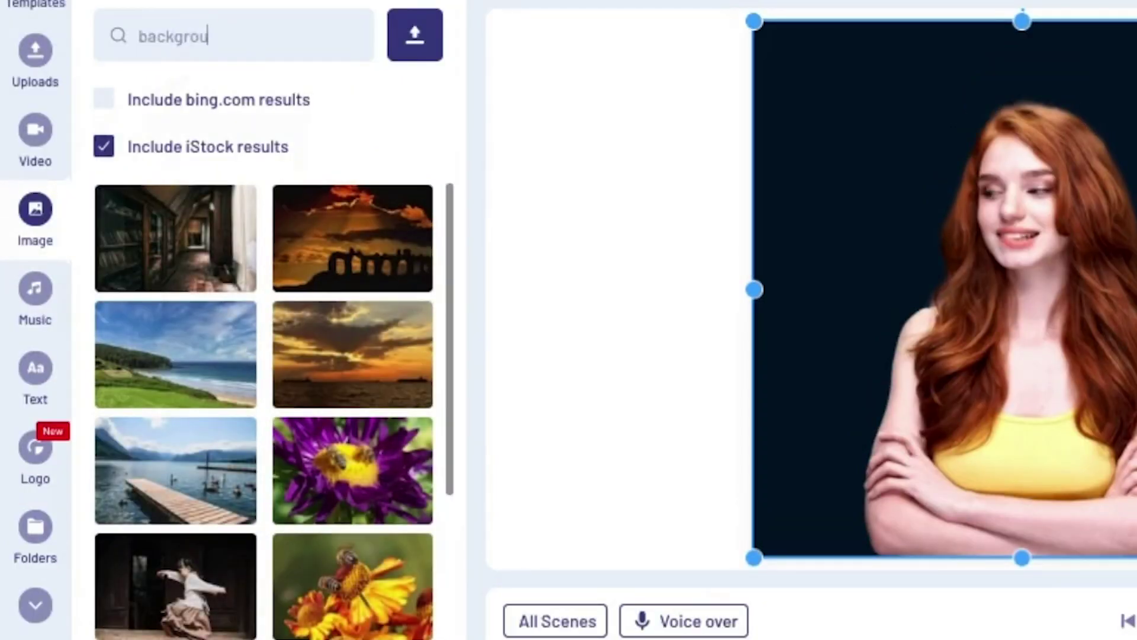
pyautogui.press('Return')
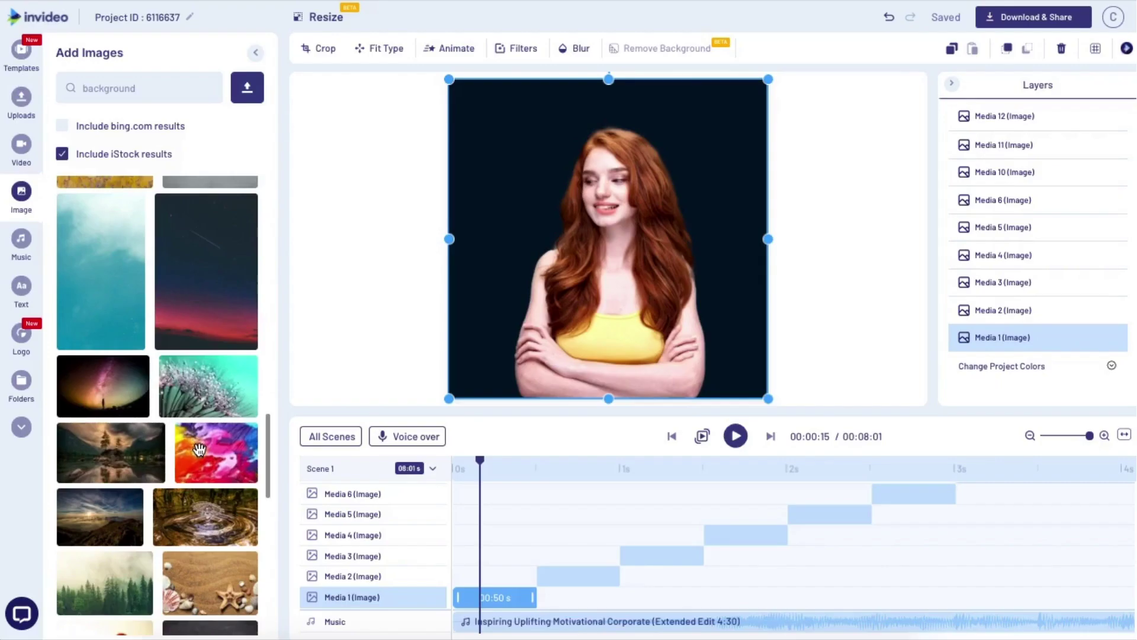
# Step: Add the colourful paint image as a new layer beneath the other layers
pyautogui.moveTo(216, 452); pyautogui.dragTo(487, 246)
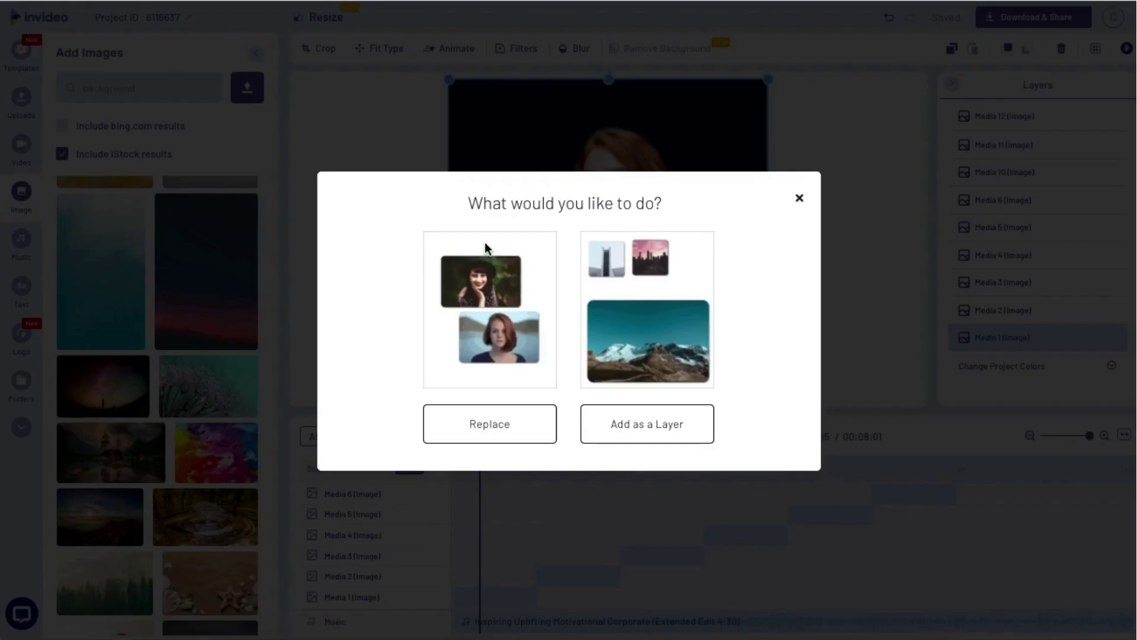
pyautogui.click(620, 446)
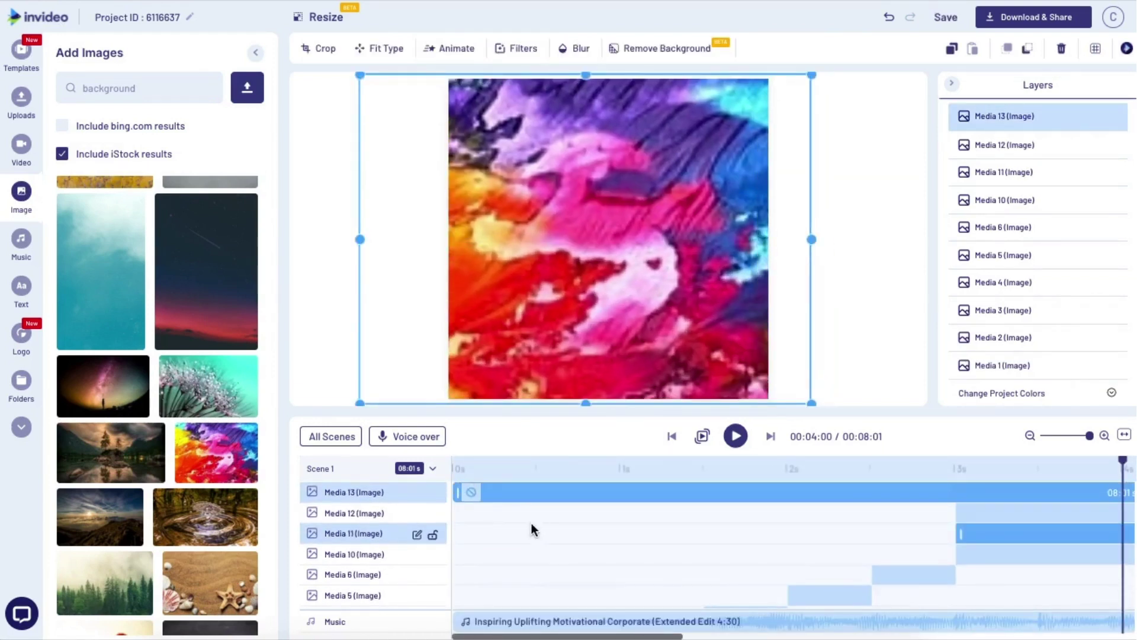
pyautogui.moveTo(355, 500); pyautogui.dragTo(351, 599)
# Step: Stretch the teal sky image to fill the canvas and place it behind the woman
pyautogui.moveTo(101, 267); pyautogui.dragTo(550, 237)
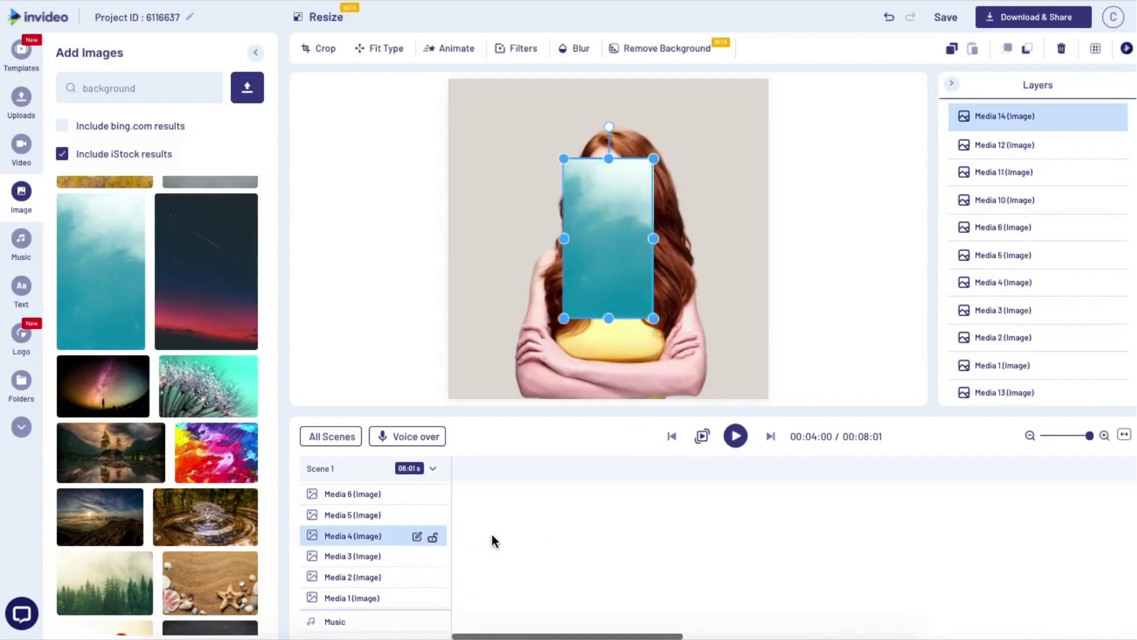
pyautogui.moveTo(452, 320); pyautogui.dragTo(394, 399)
pyautogui.moveTo(578, 213); pyautogui.dragTo(634, 208)
pyautogui.moveTo(711, 156); pyautogui.dragTo(768, 79)
pyautogui.moveTo(516, 496); pyautogui.dragTo(361, 597)
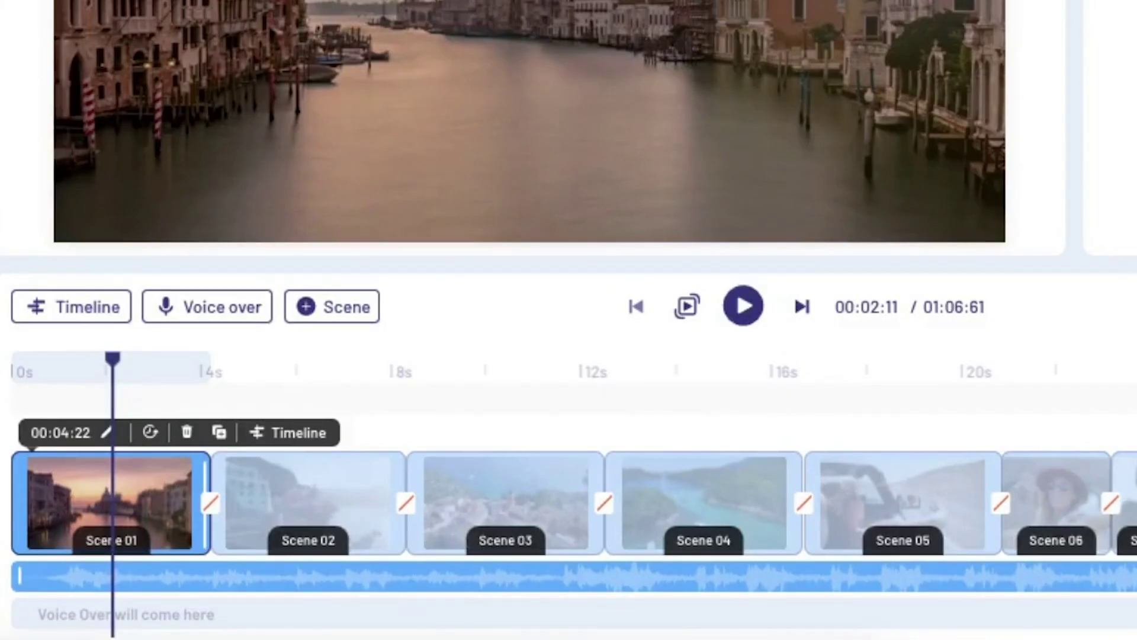
pyautogui.scroll(2, 568, 504)
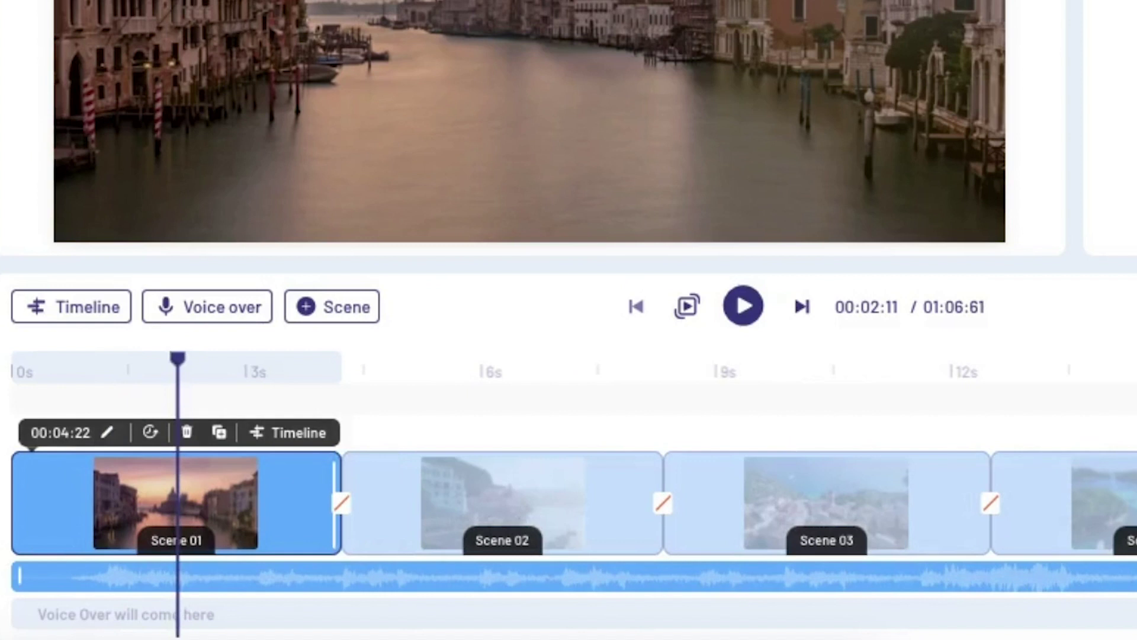
pyautogui.scroll(2, 569, 503)
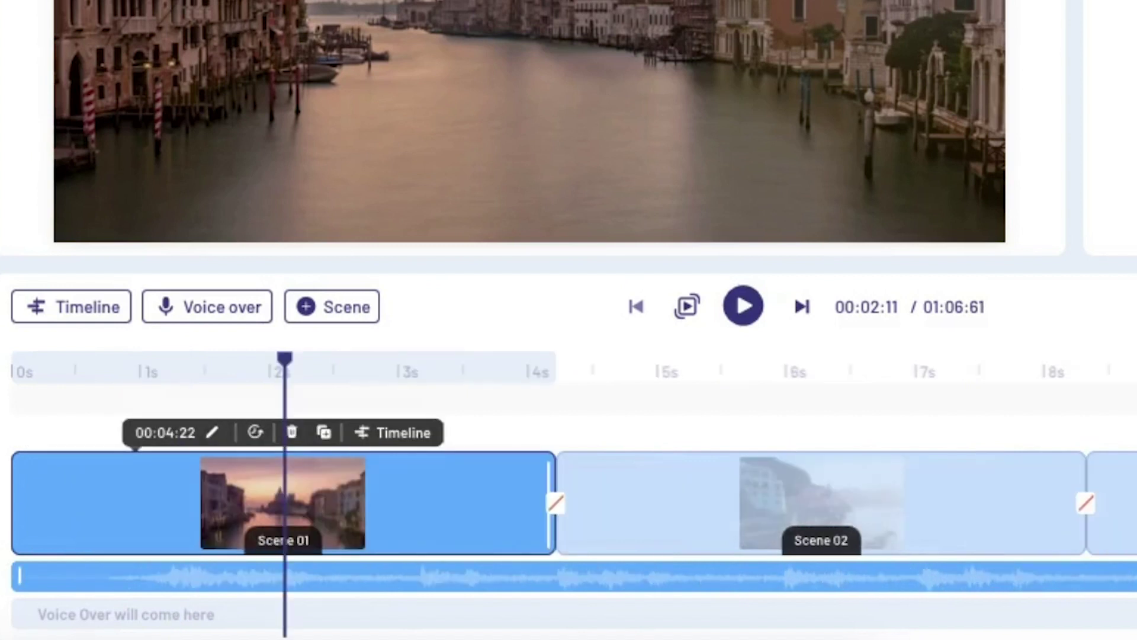
pyautogui.moveTo(285, 364); pyautogui.dragTo(792, 393)
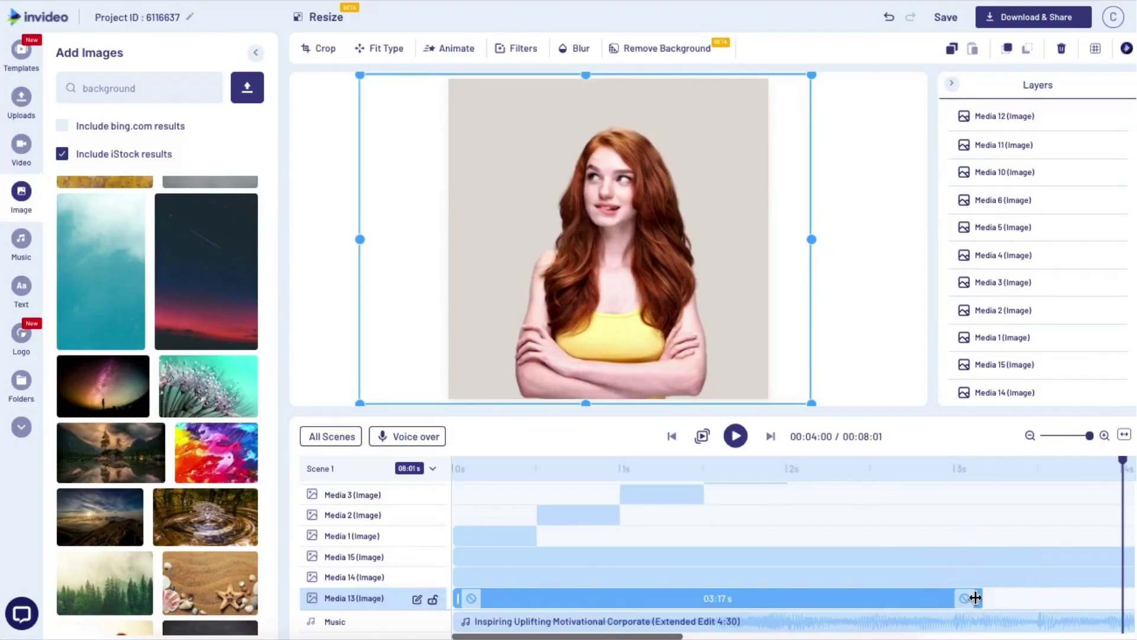
pyautogui.moveTo(975, 598); pyautogui.dragTo(789, 605)
# Step: Keep the paint background for about 2 s and make teal sky (Media 14) span 2–3 s
pyautogui.moveTo(661, 574); pyautogui.dragTo(704, 574)
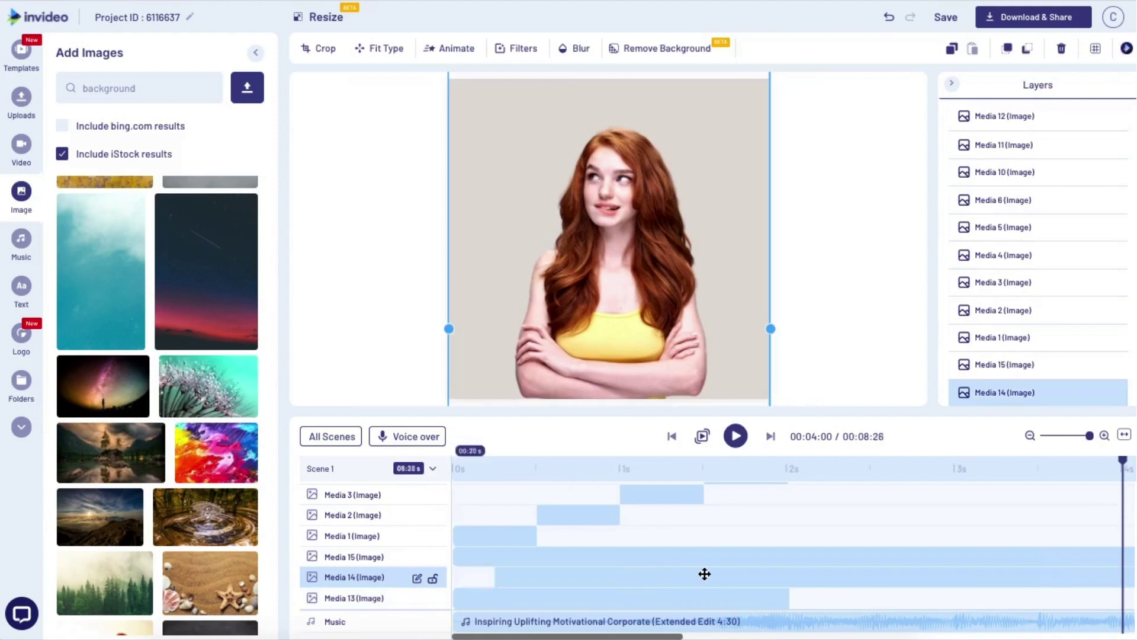
pyautogui.moveTo(954, 571); pyautogui.dragTo(876, 587)
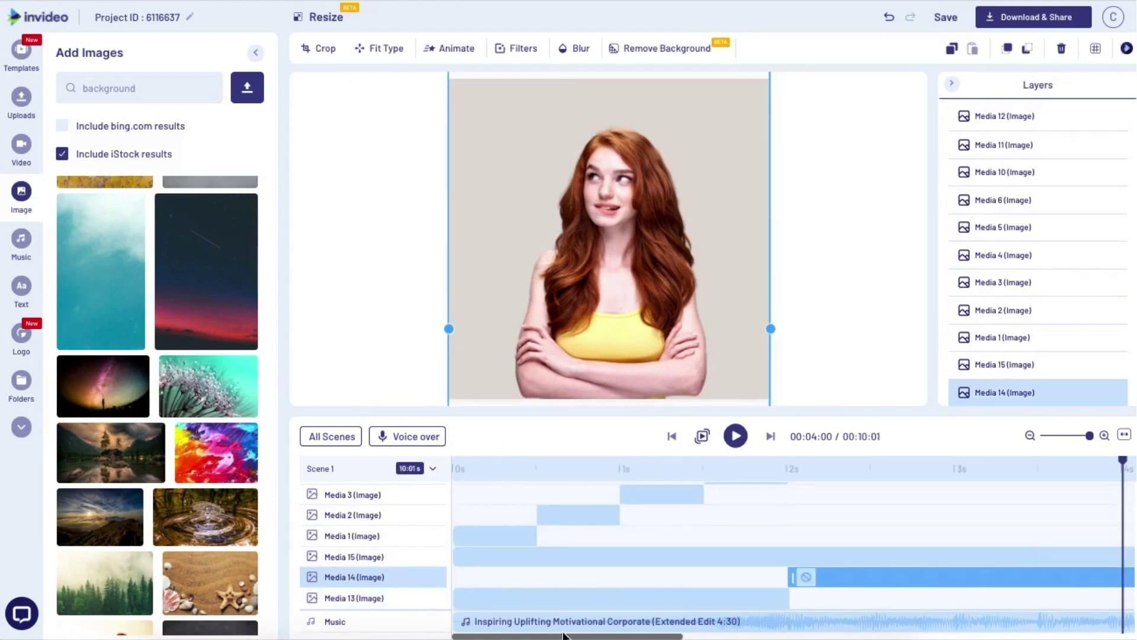
pyautogui.moveTo(567, 637); pyautogui.dragTo(706, 637)
pyautogui.moveTo(1133, 577); pyautogui.dragTo(893, 577)
pyautogui.moveTo(722, 637); pyautogui.dragTo(590, 636)
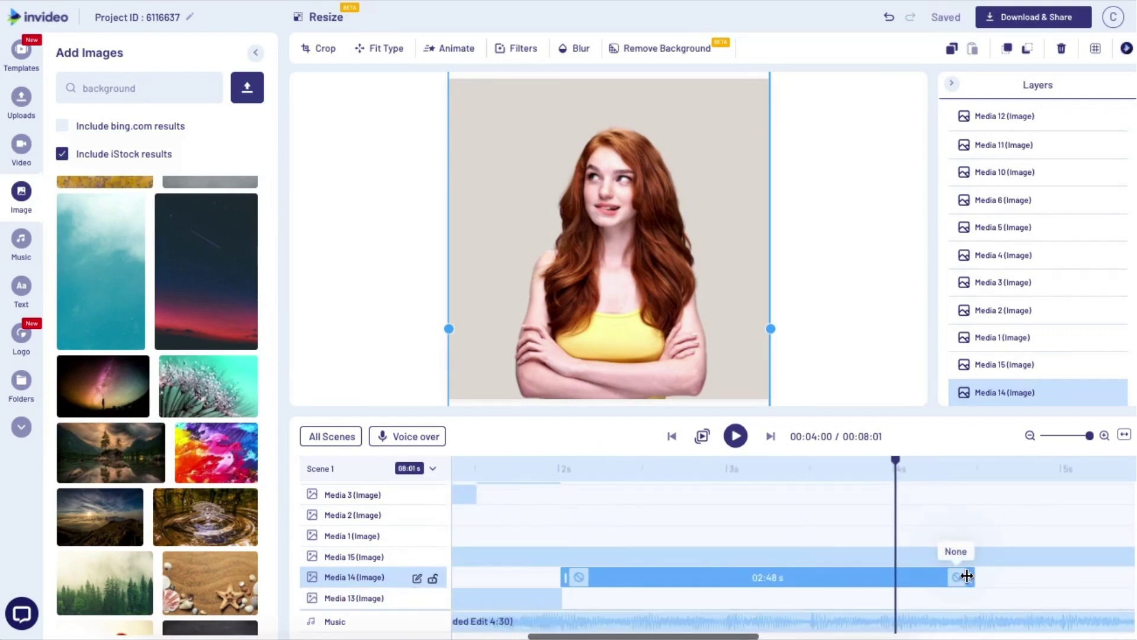
pyautogui.moveTo(746, 591); pyautogui.dragTo(731, 594)
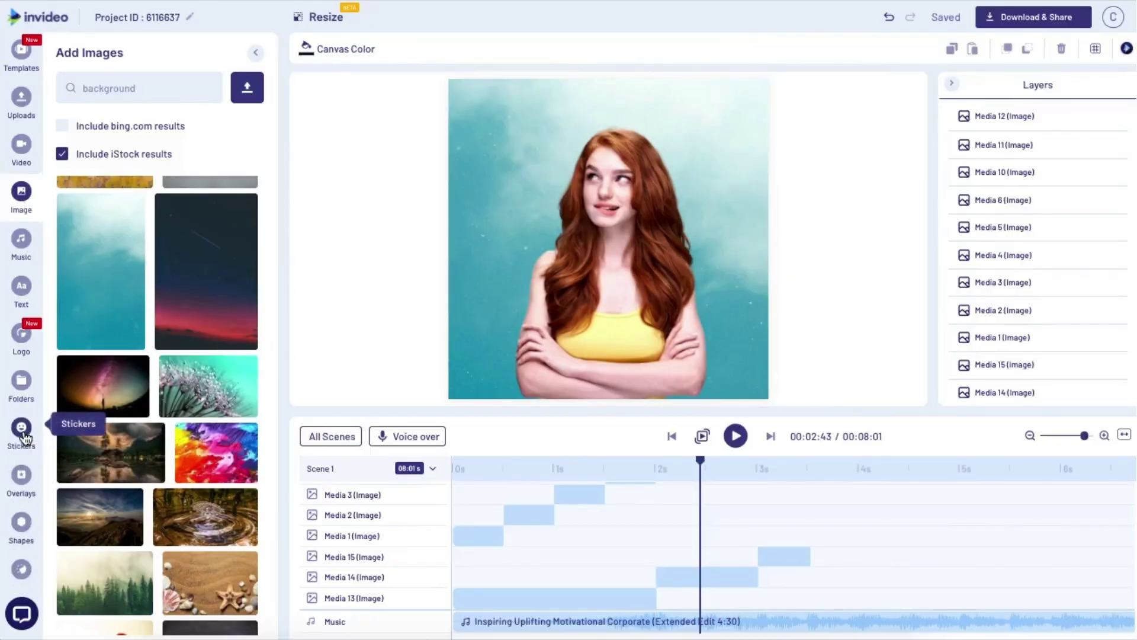
pyautogui.click(24, 435)
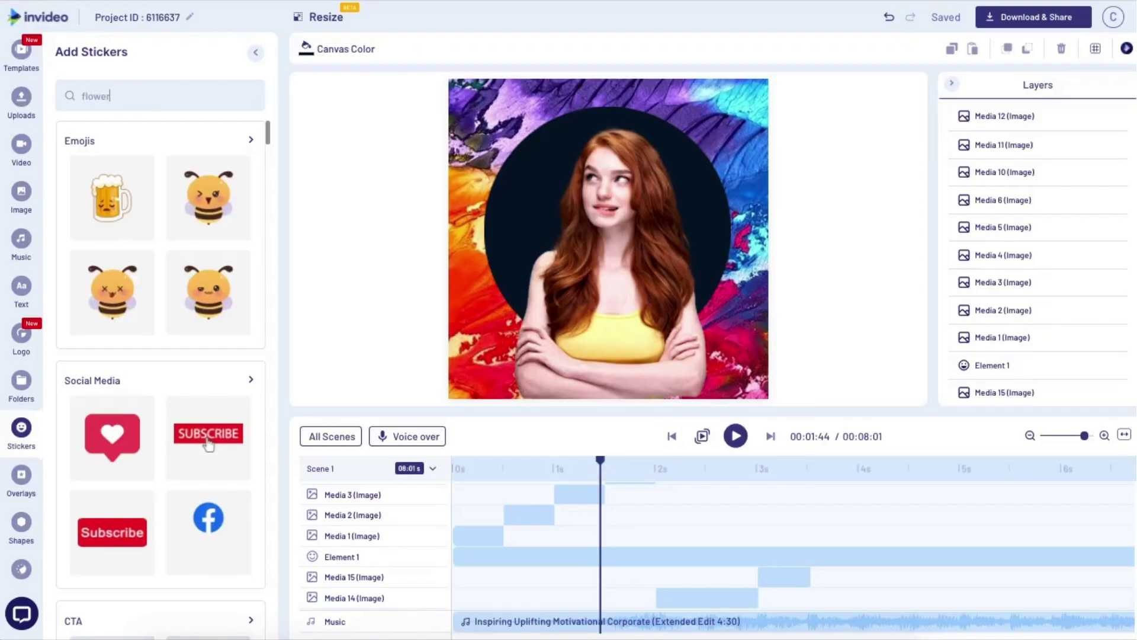
# Step: Add an enlarged white flower sticker at the upper left, layered behind the woman
pyautogui.press('Return')
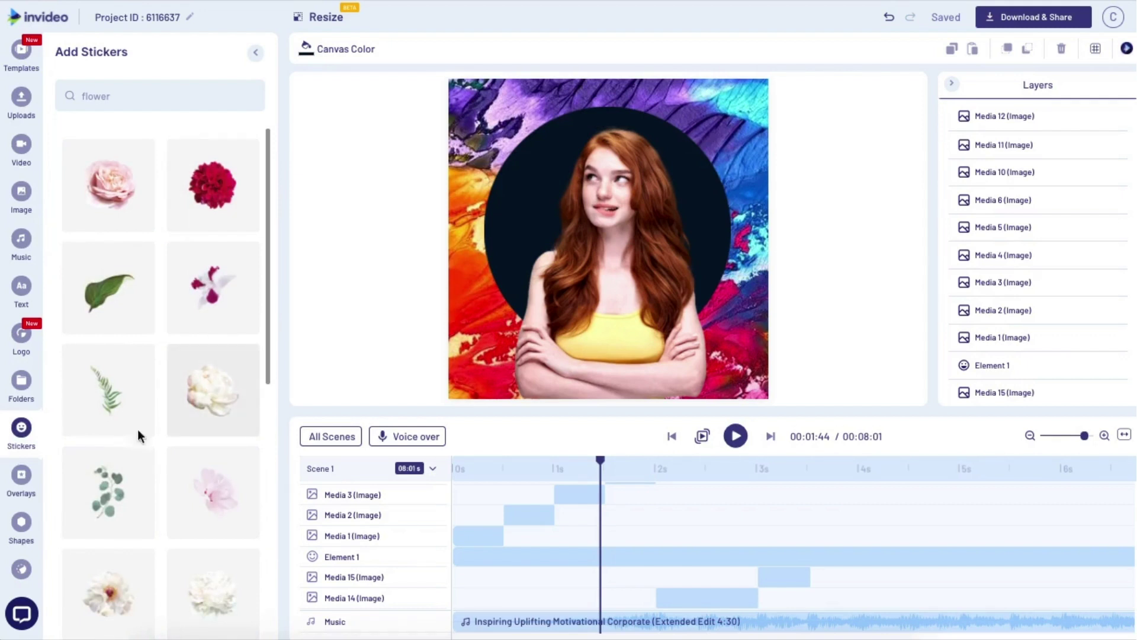
pyautogui.scroll(-4, 176, 401)
pyautogui.moveTo(108, 474); pyautogui.dragTo(500, 474)
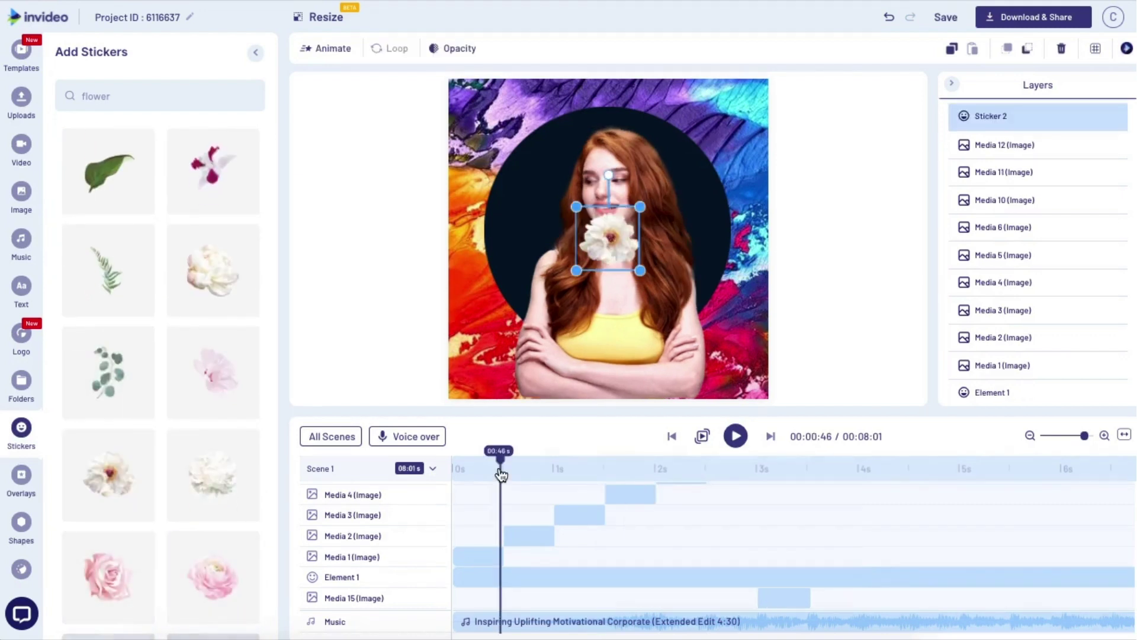
pyautogui.moveTo(576, 207); pyautogui.dragTo(504, 127)
pyautogui.moveTo(572, 199); pyautogui.dragTo(519, 154)
pyautogui.moveTo(995, 116); pyautogui.dragTo(999, 372)
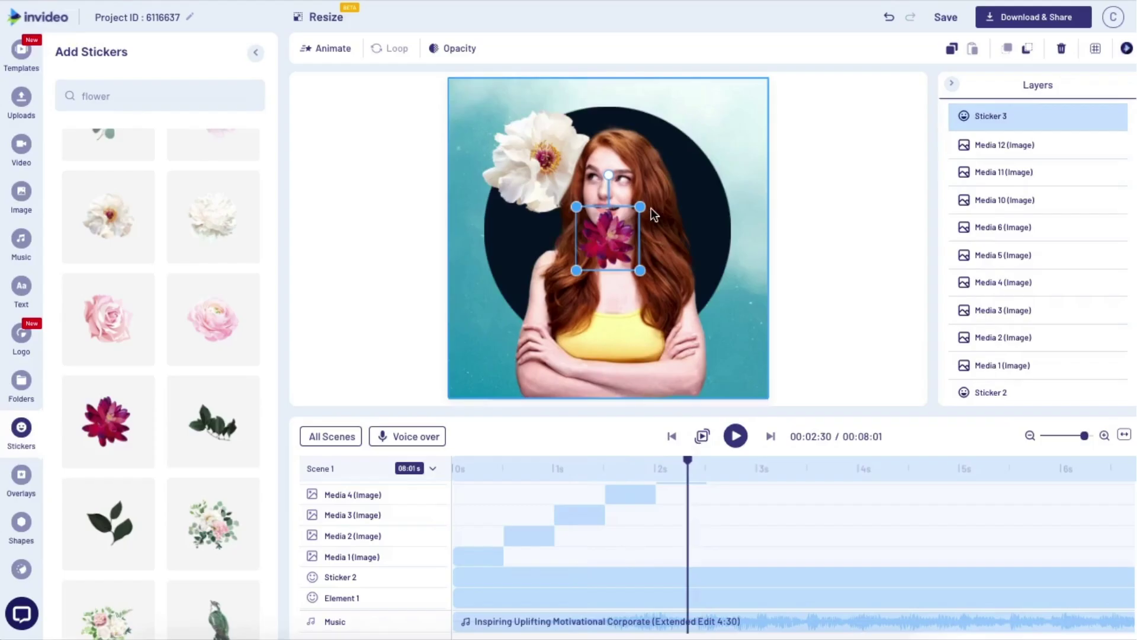
# Step: Add a red flower at the upper left and a bouquet at the upper right, both behind the woman
pyautogui.moveTo(651, 208); pyautogui.dragTo(541, 225)
pyautogui.moveTo(991, 116); pyautogui.dragTo(983, 373)
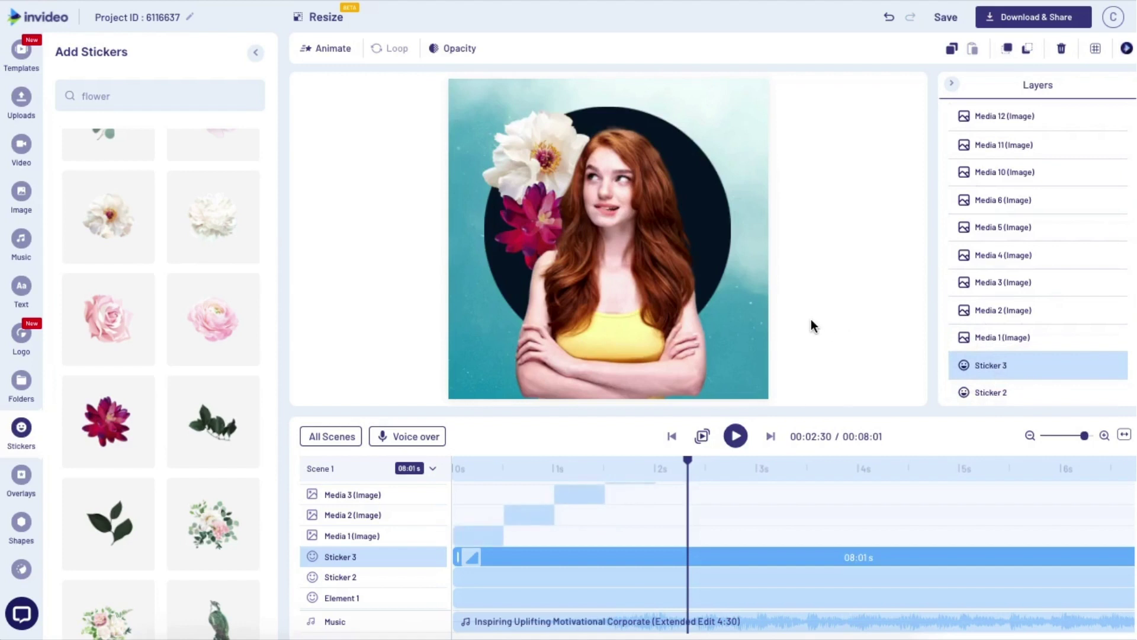
pyautogui.scroll(-3, 153, 355)
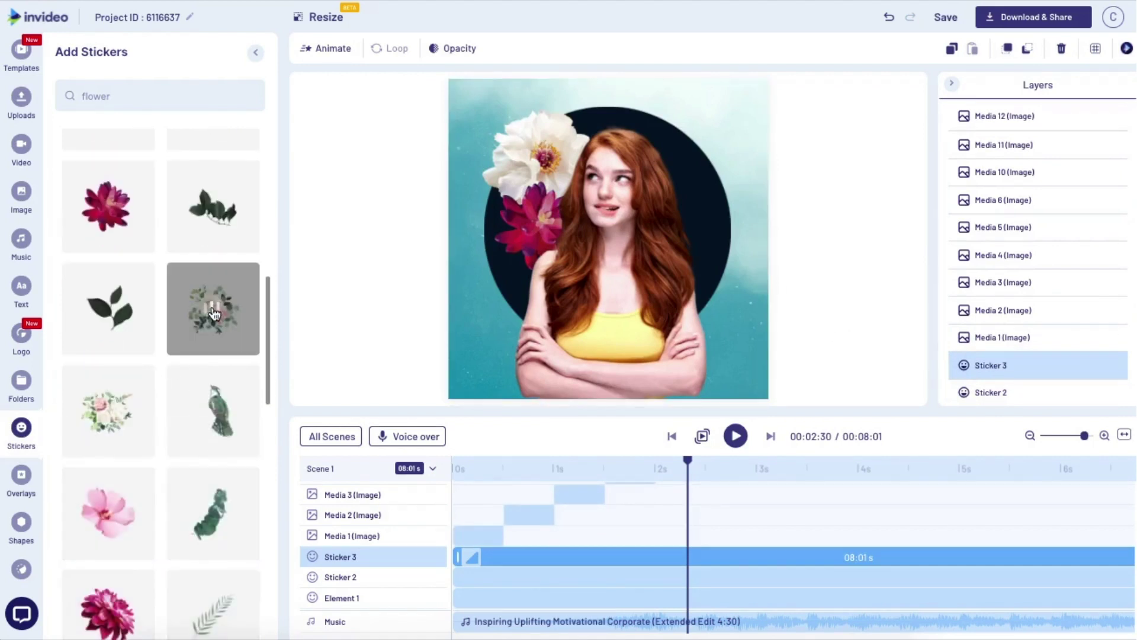
pyautogui.moveTo(684, 470); pyautogui.dragTo(720, 175)
pyautogui.moveTo(942, 119); pyautogui.dragTo(982, 363)
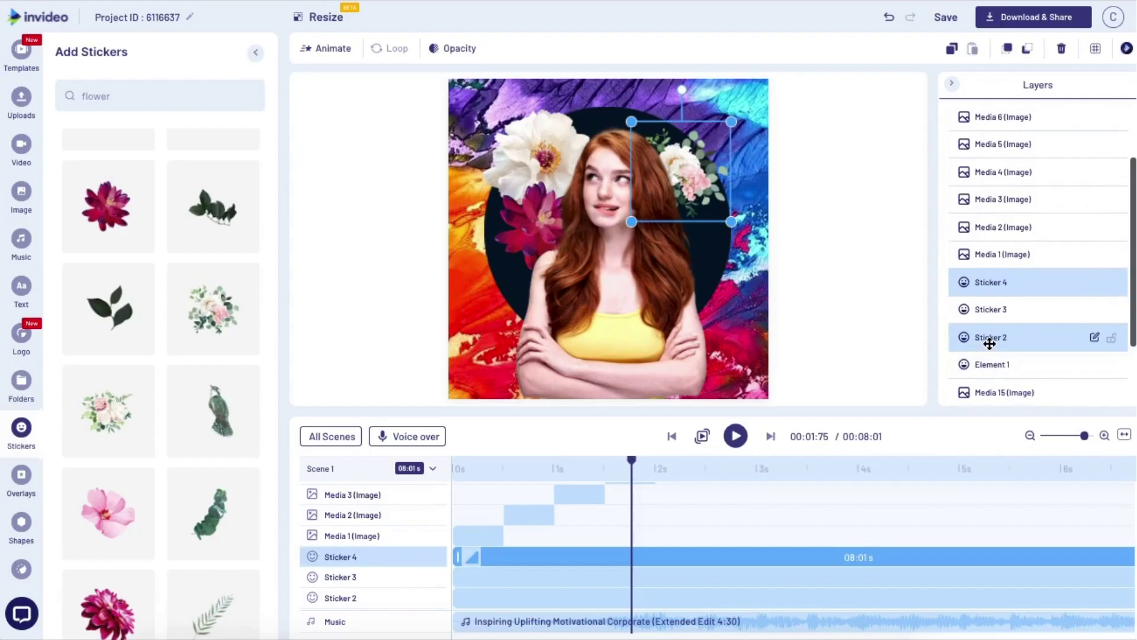
pyautogui.click(989, 339)
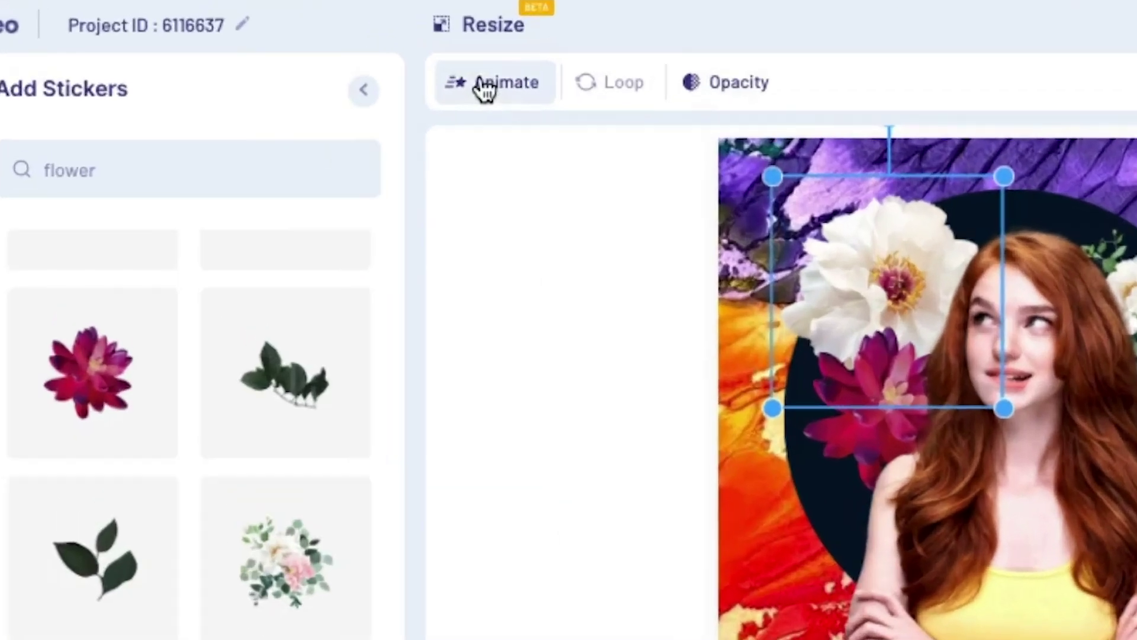
# Step: Give the white flower sticker a Roll From Left entrance animation and export the video
pyautogui.click(319, 51)
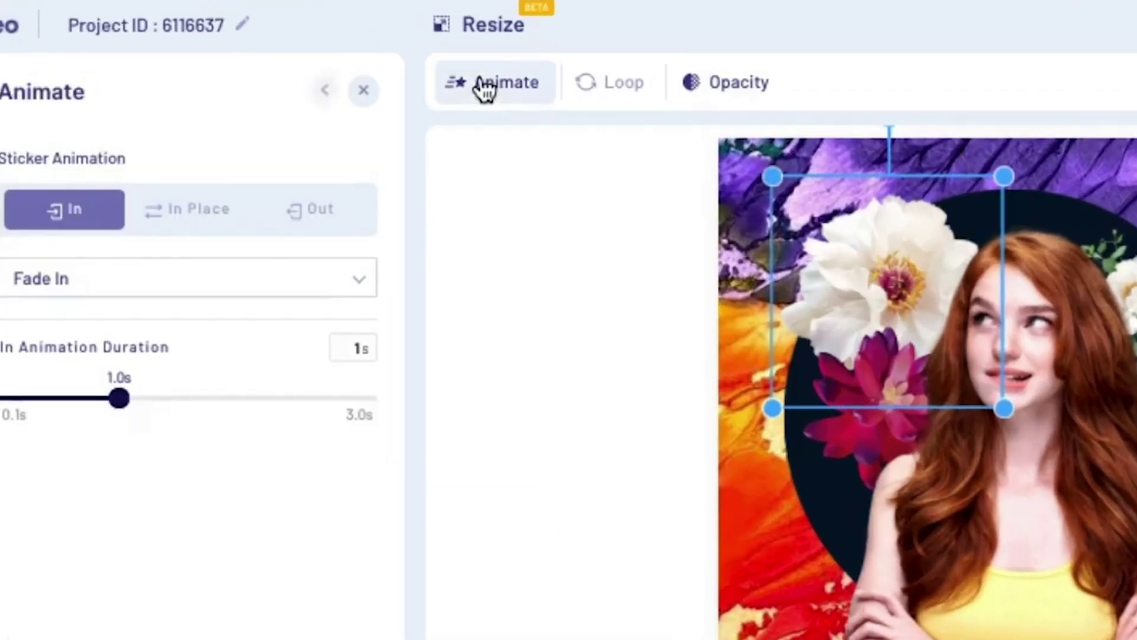
pyautogui.click(167, 283)
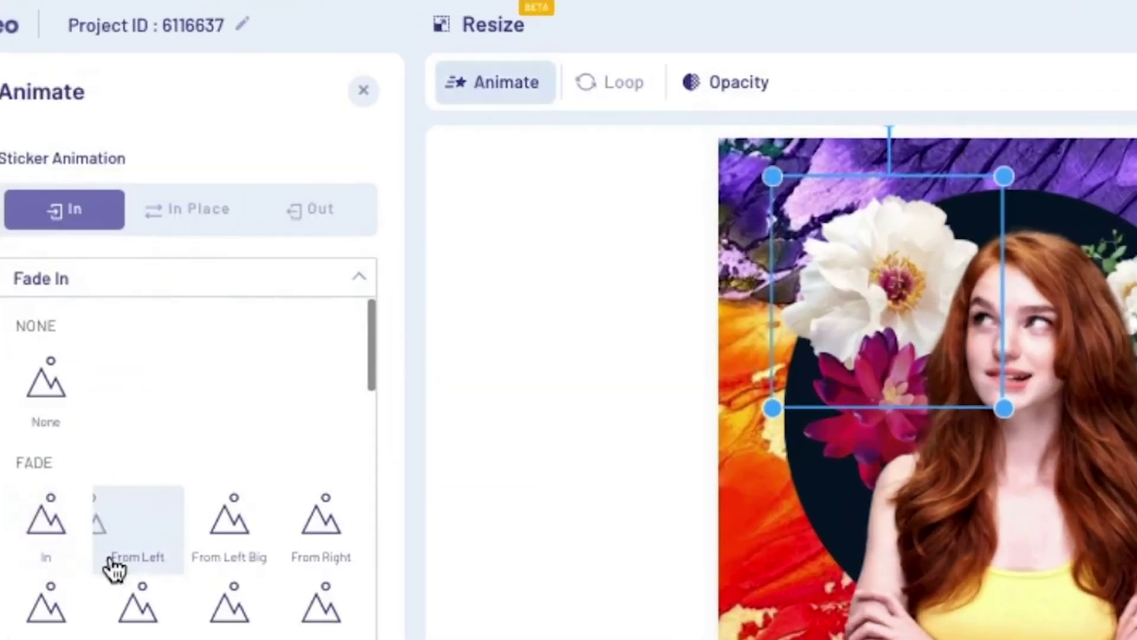
pyautogui.scroll(-5, 119, 474)
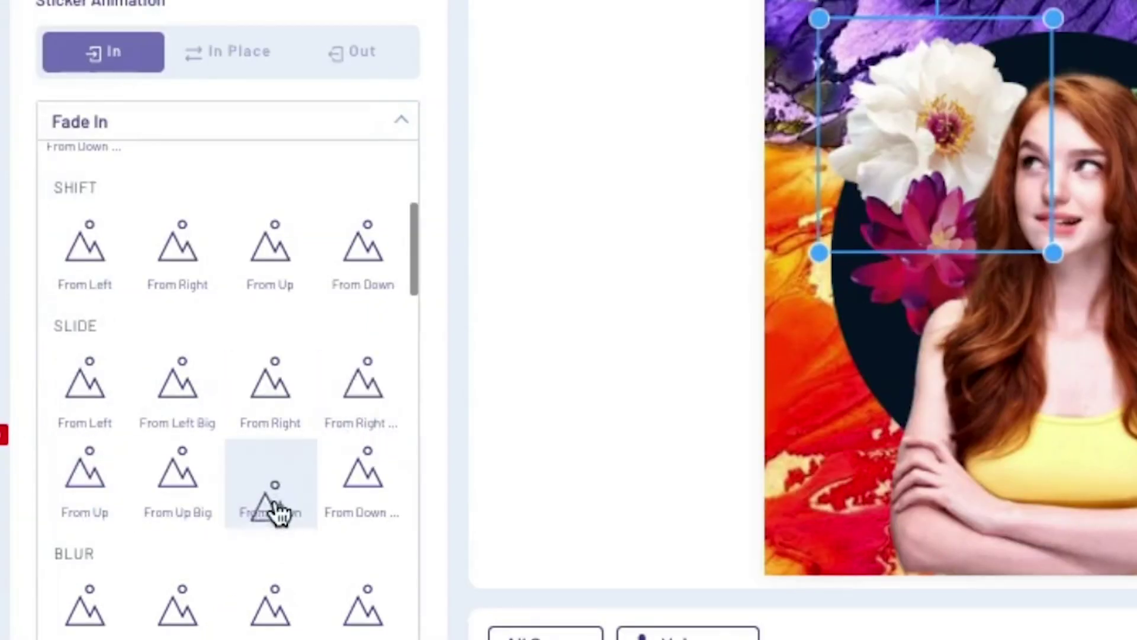
pyautogui.scroll(-5, 249, 527)
pyautogui.click(211, 540)
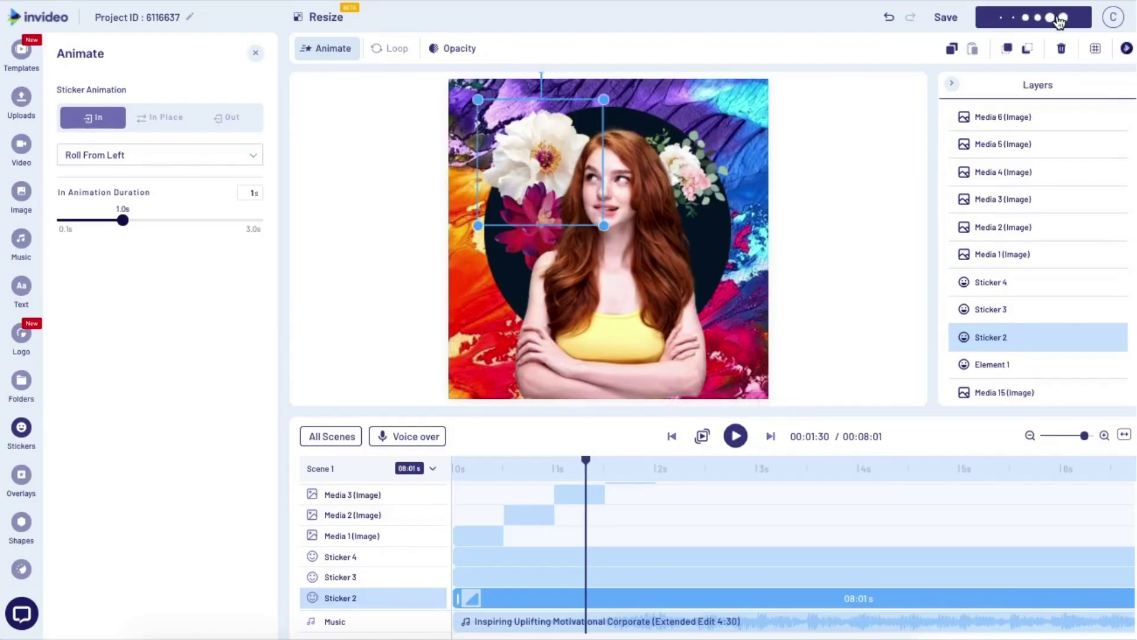
pyautogui.click(1059, 22)
pyautogui.click(968, 145)
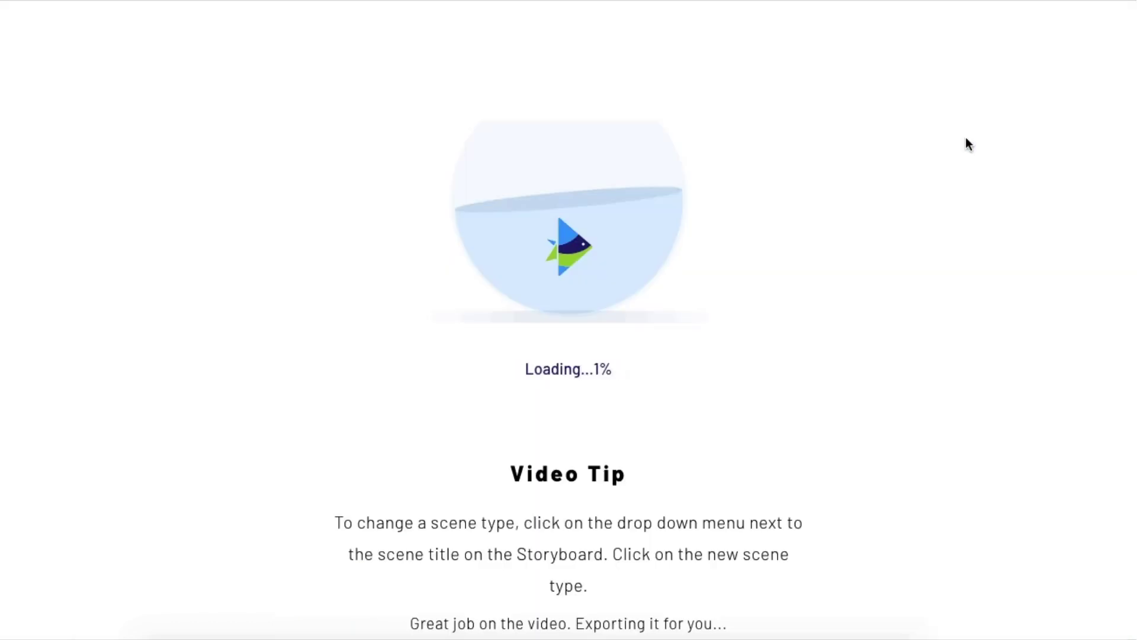